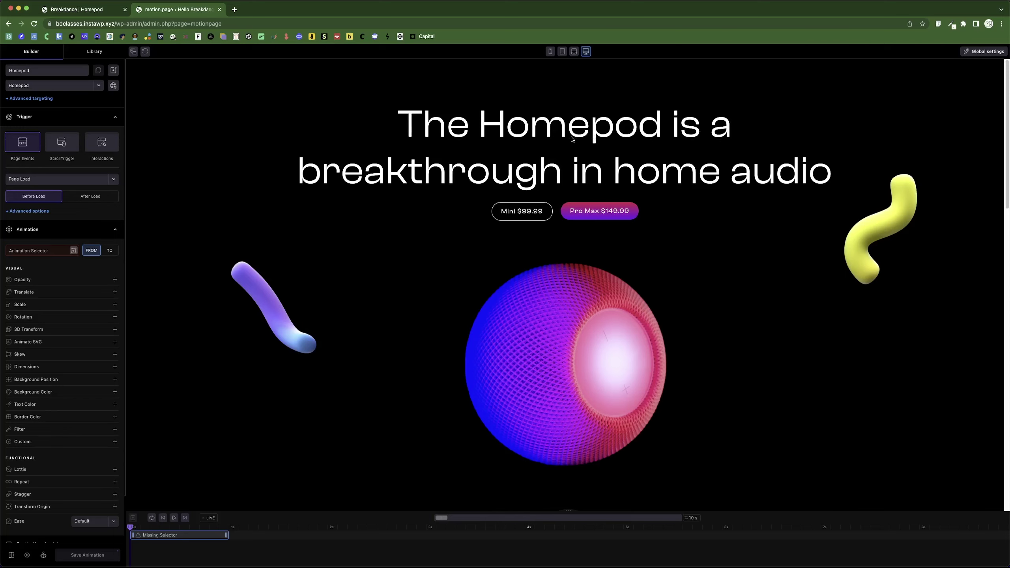
Step: Switch the Homepod animation's trigger to ScrollTrigger and enable locking it to the scrollbar
scroll(559, 137, "down", 5)
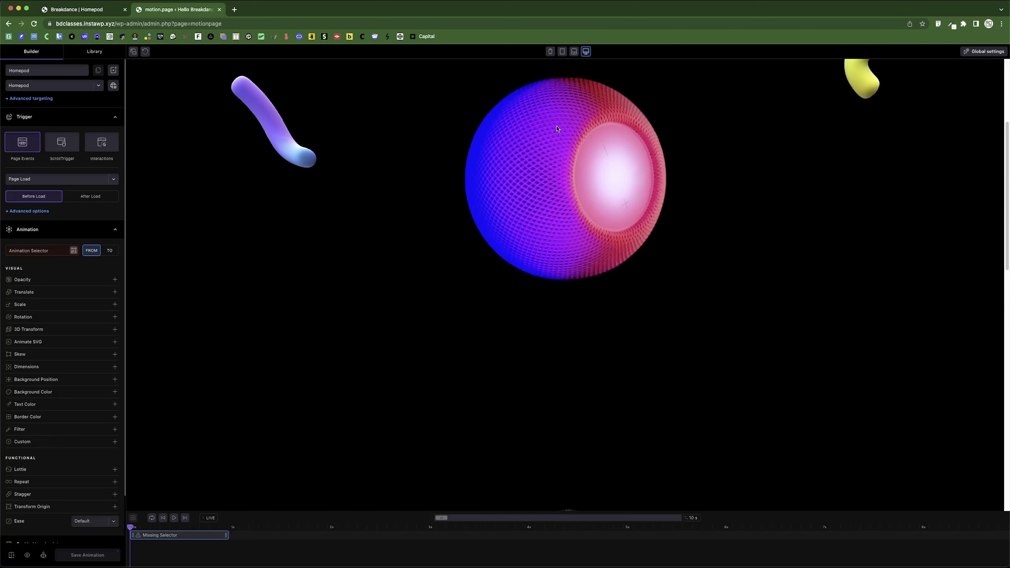
scroll(556, 136, "up", 3)
scroll(557, 136, "up", 3)
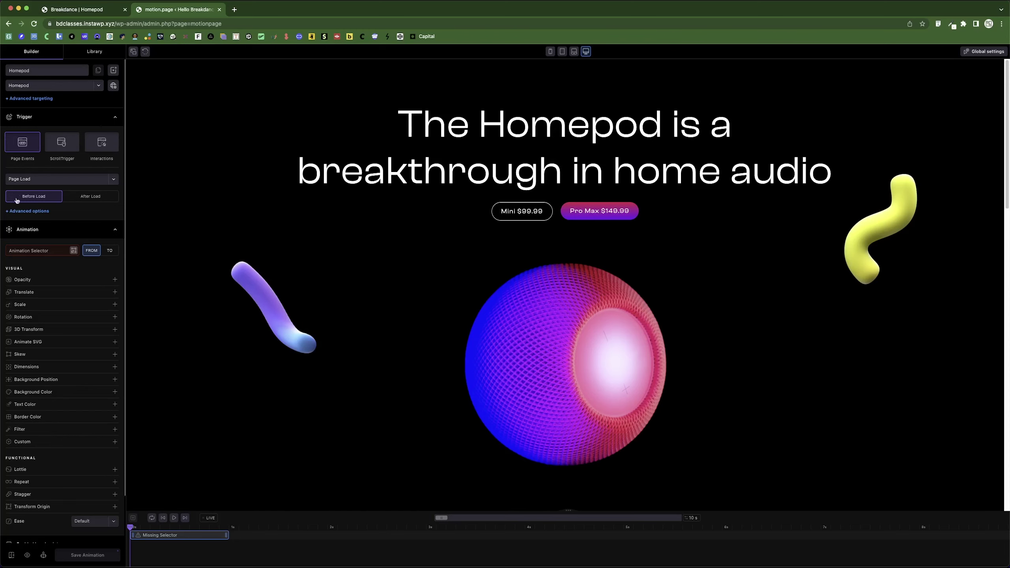
left_click(74, 251)
left_click(62, 142)
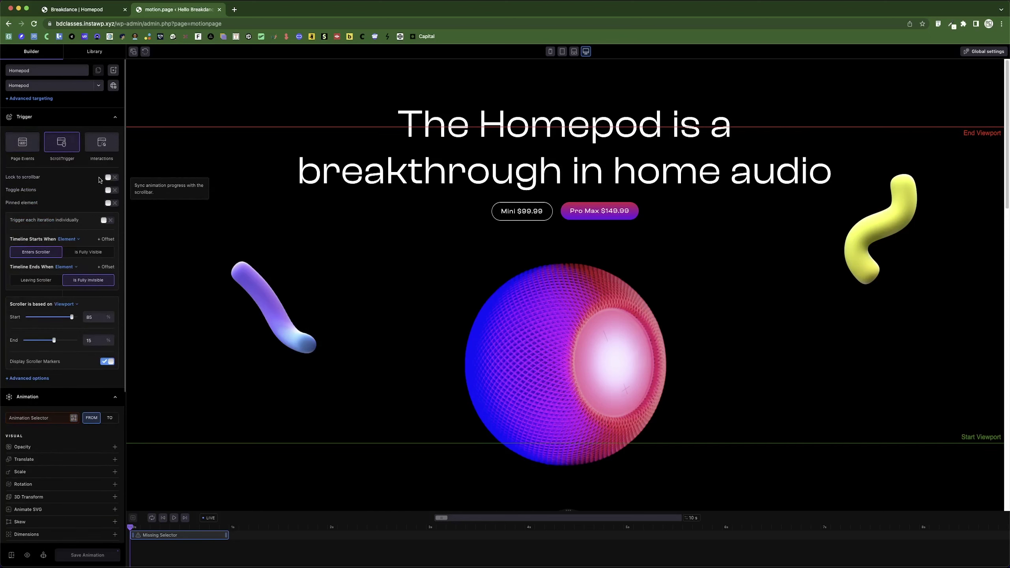
left_click(115, 178)
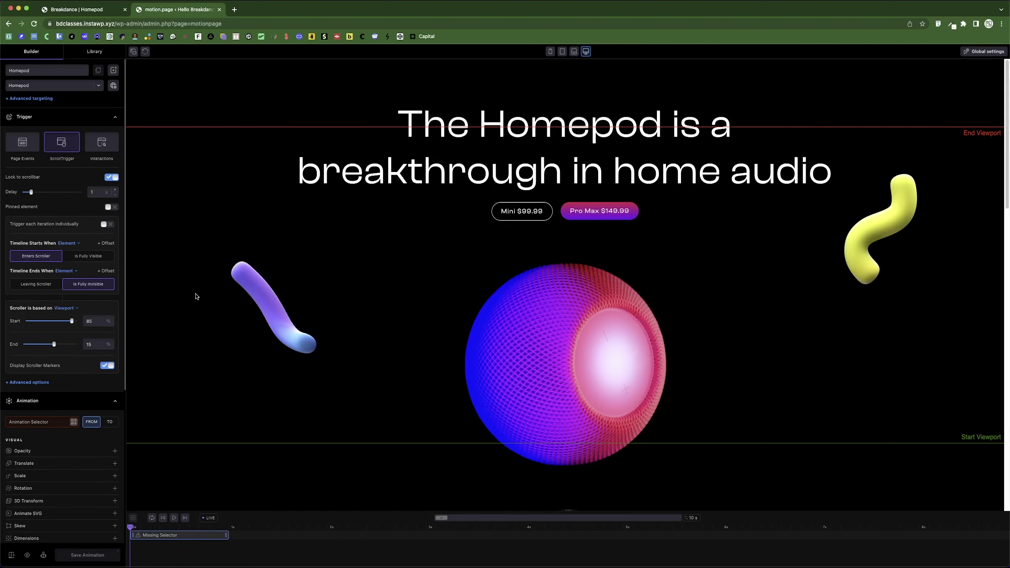
Step: Pick the hero heading on the page as the animation target using its .herotxt class
left_click(73, 425)
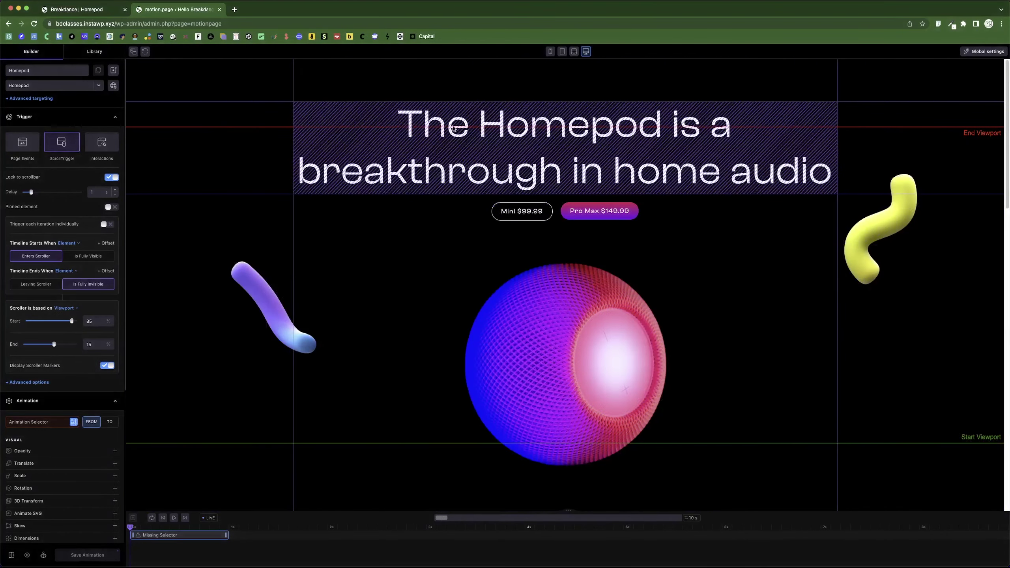
left_click(453, 128)
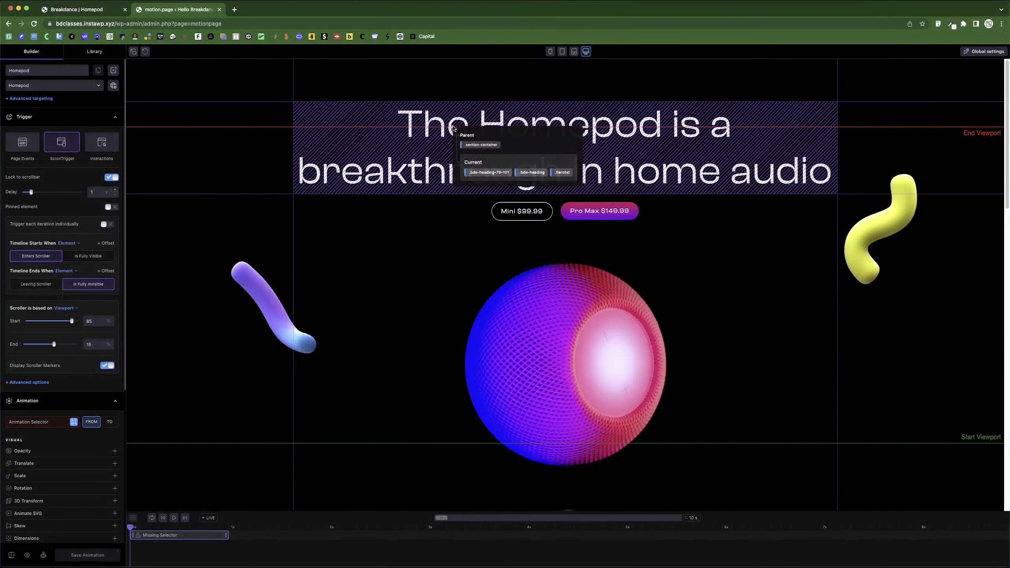
left_click(563, 175)
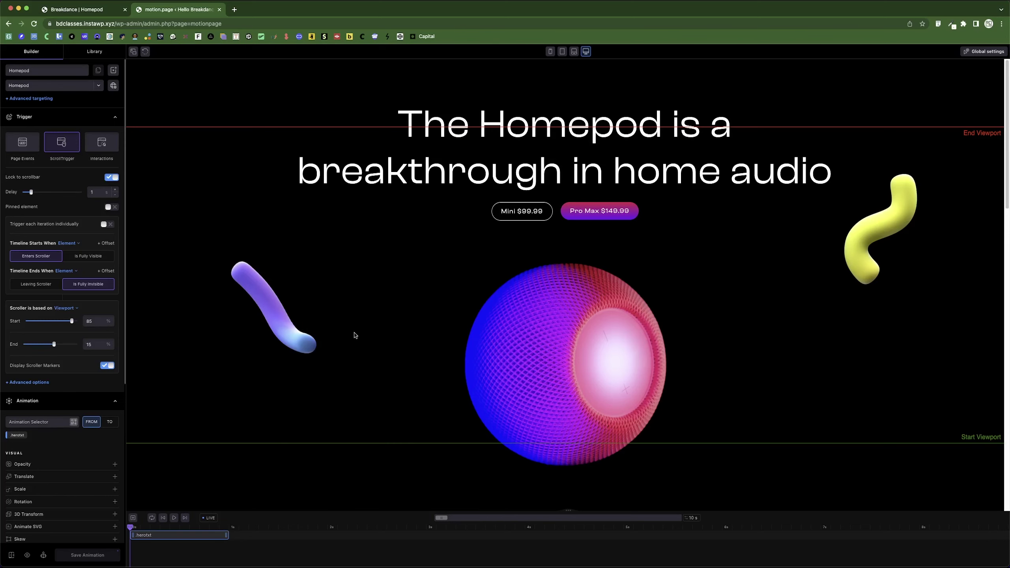
Step: Make the heading animate To a Translate Y value of -20%
scroll(122, 363, "down", 5)
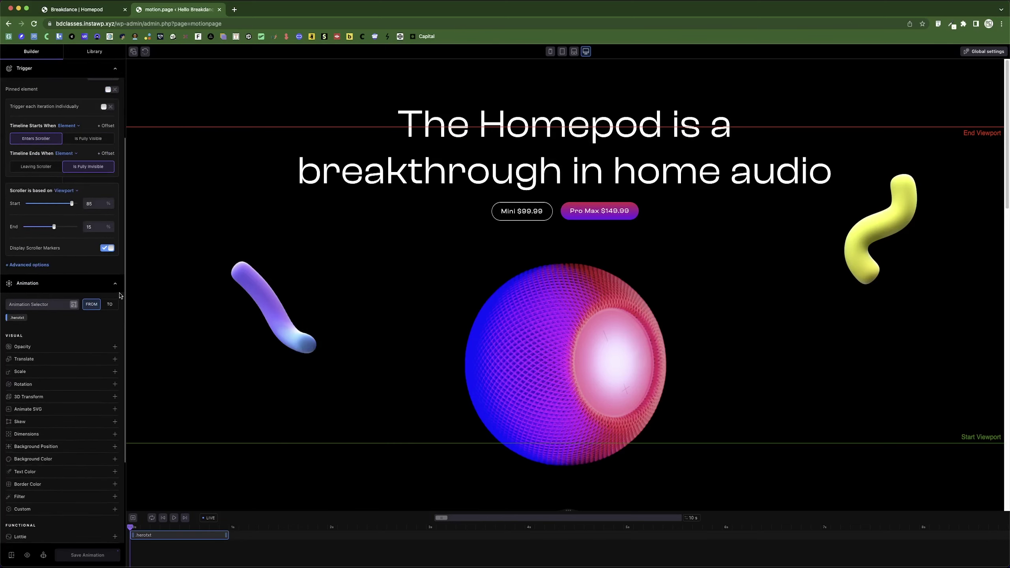
left_click(109, 306)
left_click(59, 359)
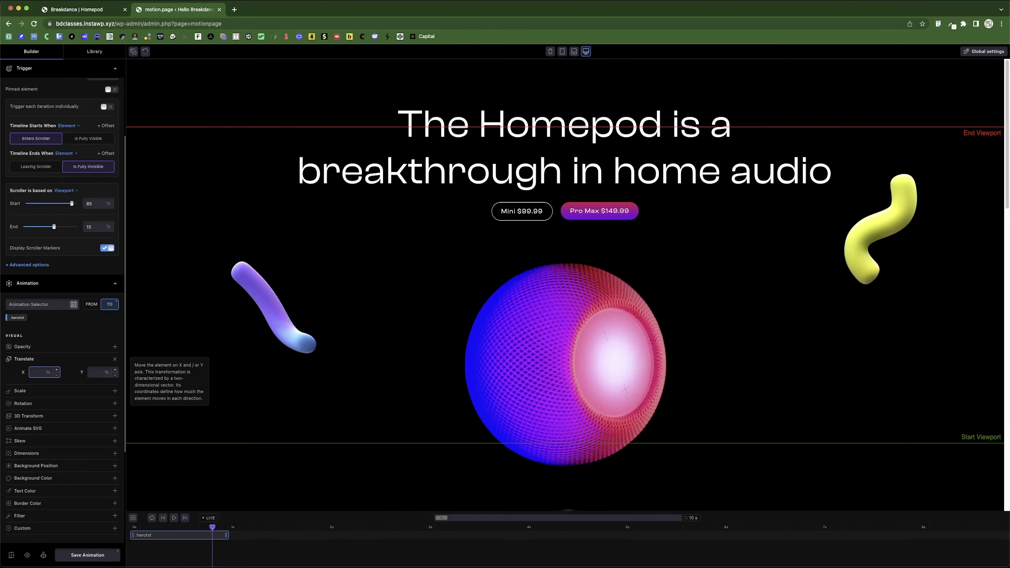
left_click(96, 372)
type("20")
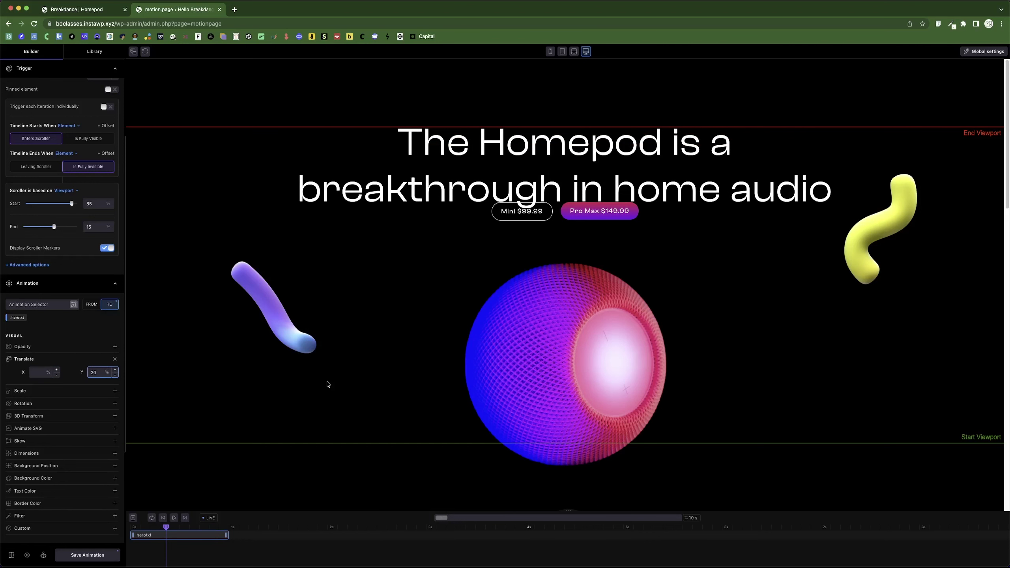
left_click(92, 373)
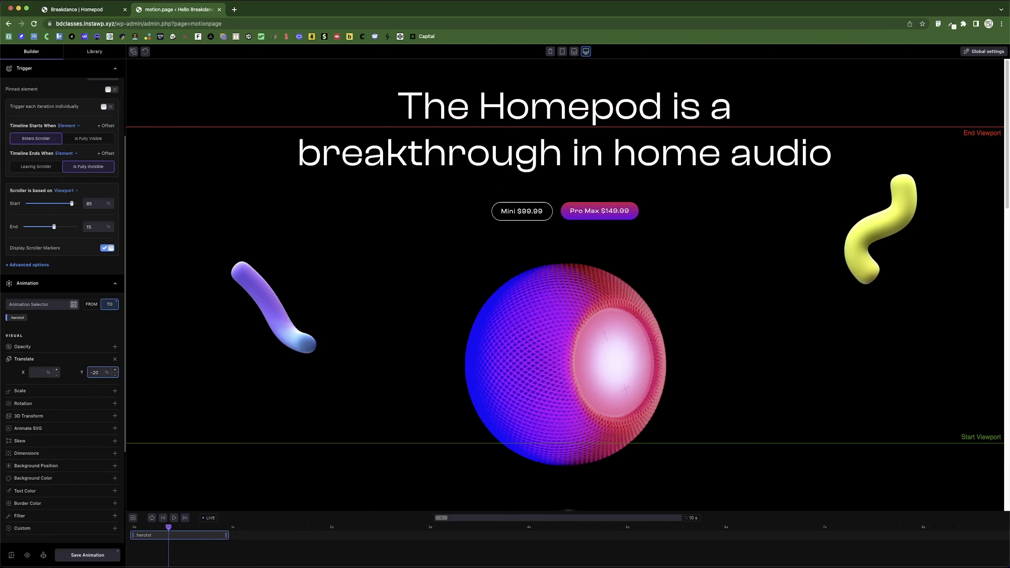
Step: Set the viewport scroller's start to -1% and end to -39%, and test the heading's motion while scrolling the page
scroll(312, 356, "down", 3)
scroll(312, 359, "up", 2)
scroll(311, 359, "down", 6)
scroll(311, 358, "up", 5)
left_click_drag(72, 205, 46, 205)
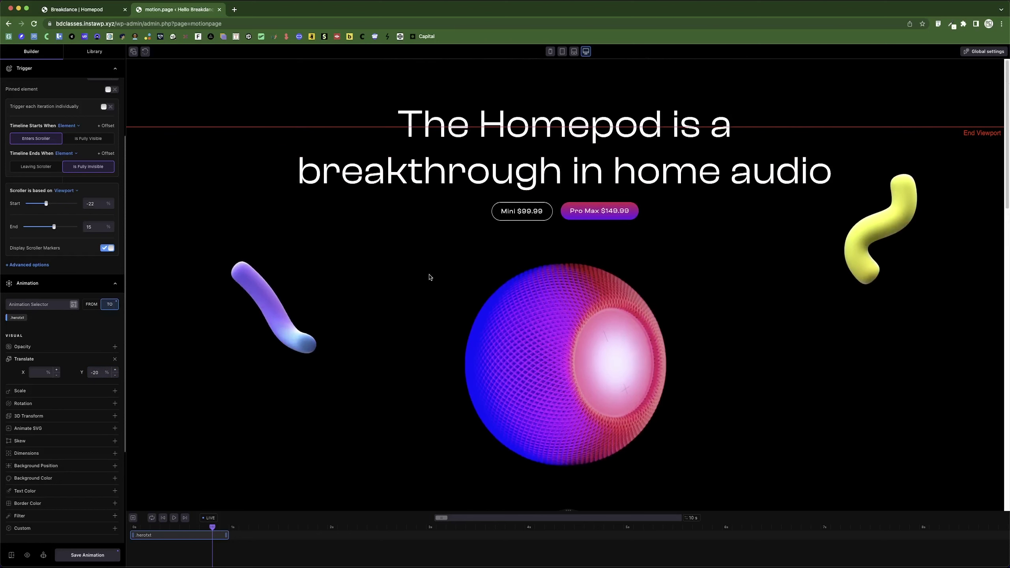
mouse_move(47, 207)
left_mouse_down()
mouse_move(52, 227)
mouse_move(40, 226)
left_mouse_up()
scroll(442, 261, "down", 3)
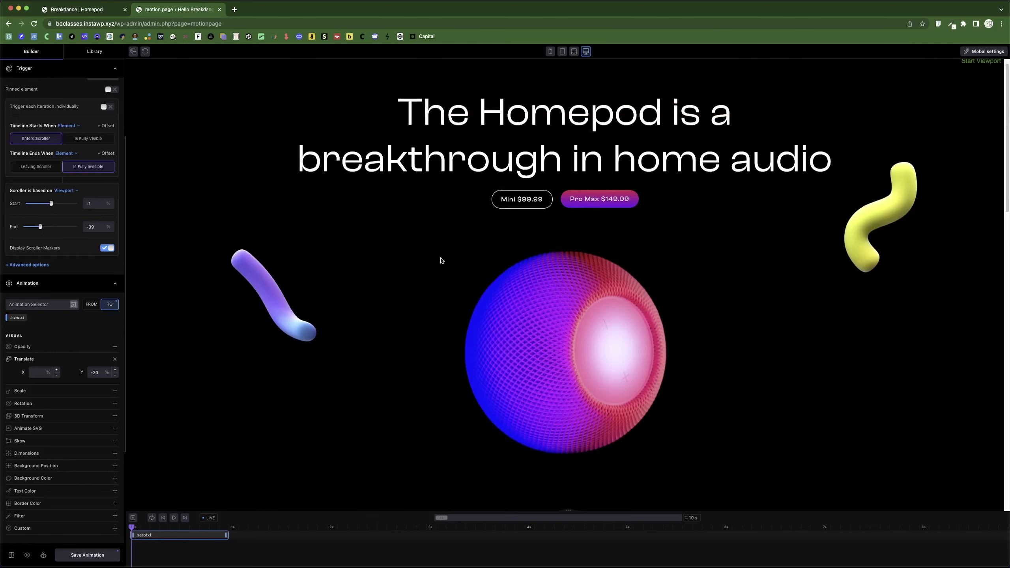
scroll(442, 262, "up", 3)
scroll(442, 261, "down", 3)
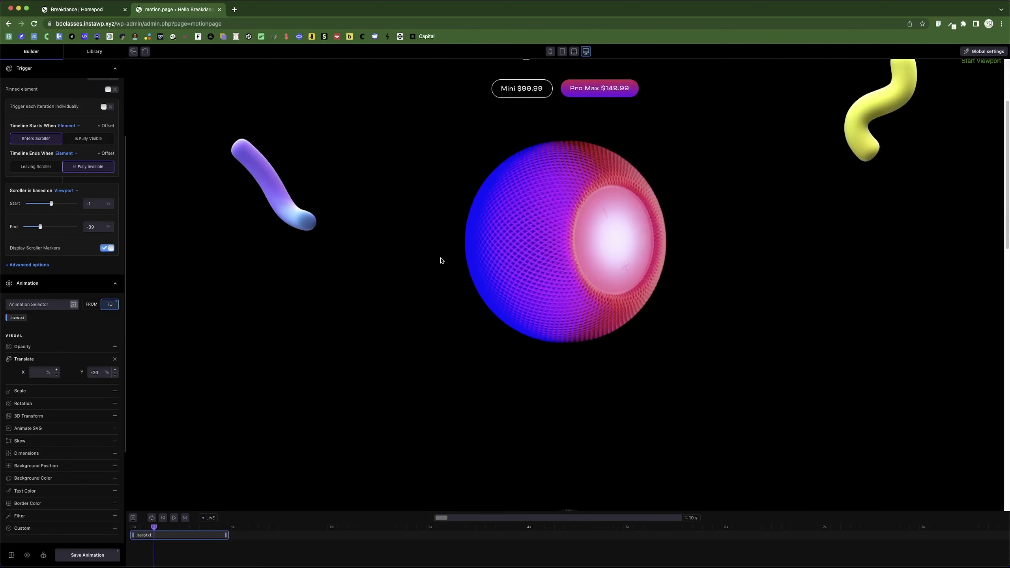
scroll(442, 261, "up", 3)
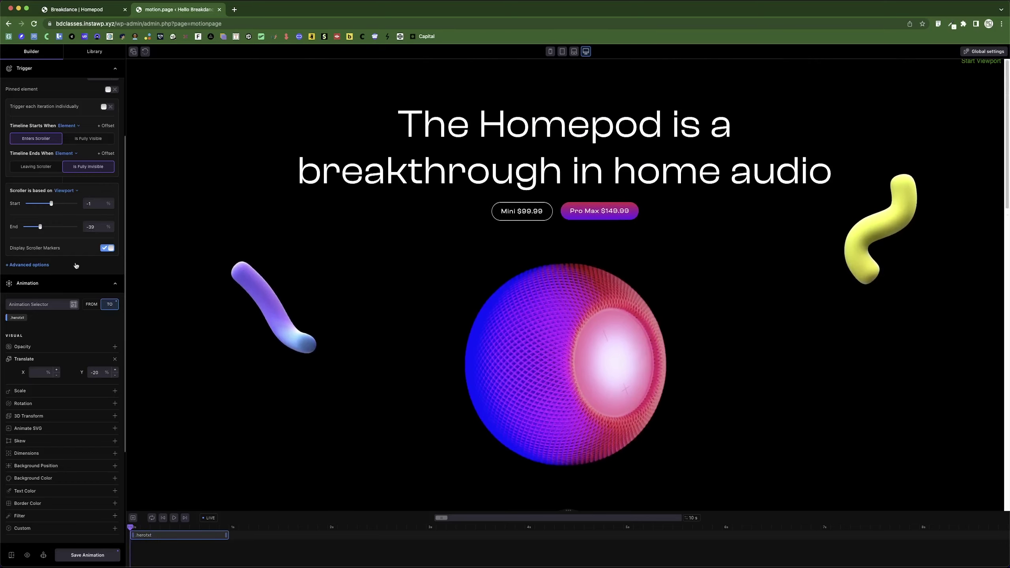
Step: Set the viewport scroller's start to 9% and test how the heading moves while scrolling the page
mouse_move(50, 203)
left_mouse_down()
mouse_move(3, 217)
mouse_move(69, 215)
mouse_move(53, 215)
left_mouse_up()
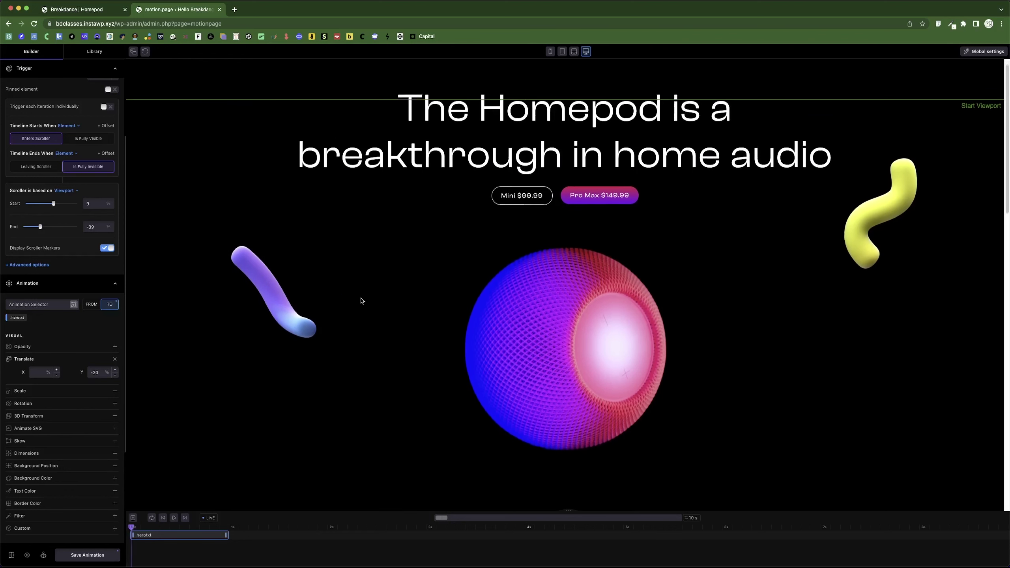
scroll(361, 298, "down", 5)
scroll(361, 301, "up", 5)
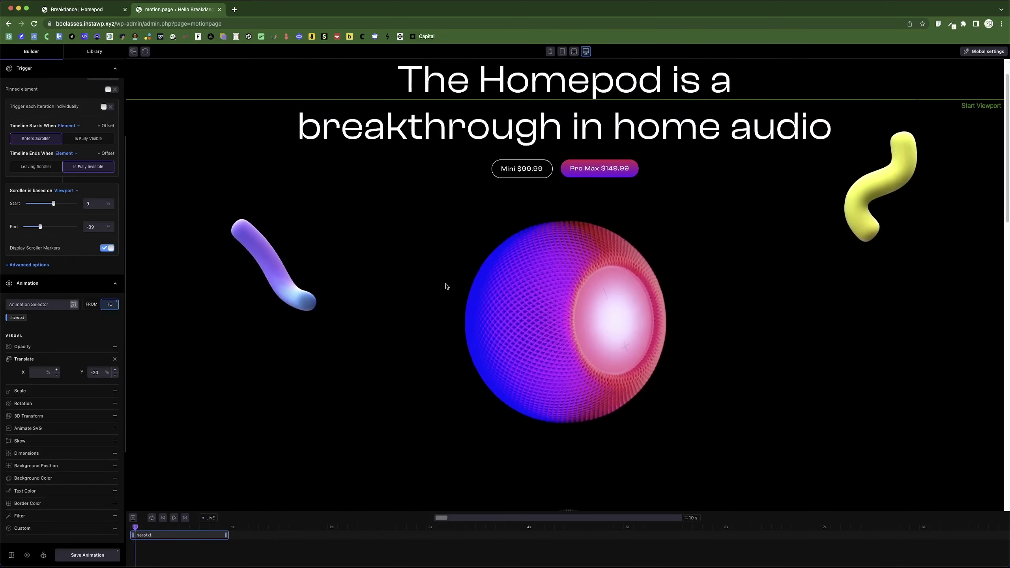
scroll(446, 287, "down", 6)
scroll(446, 286, "up", 6)
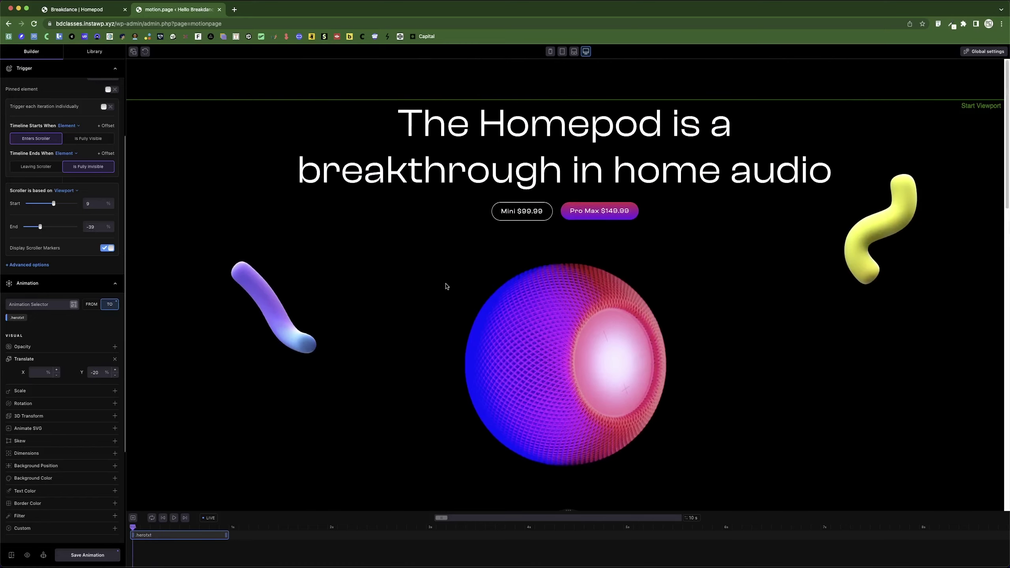
scroll(481, 282, "down", 6)
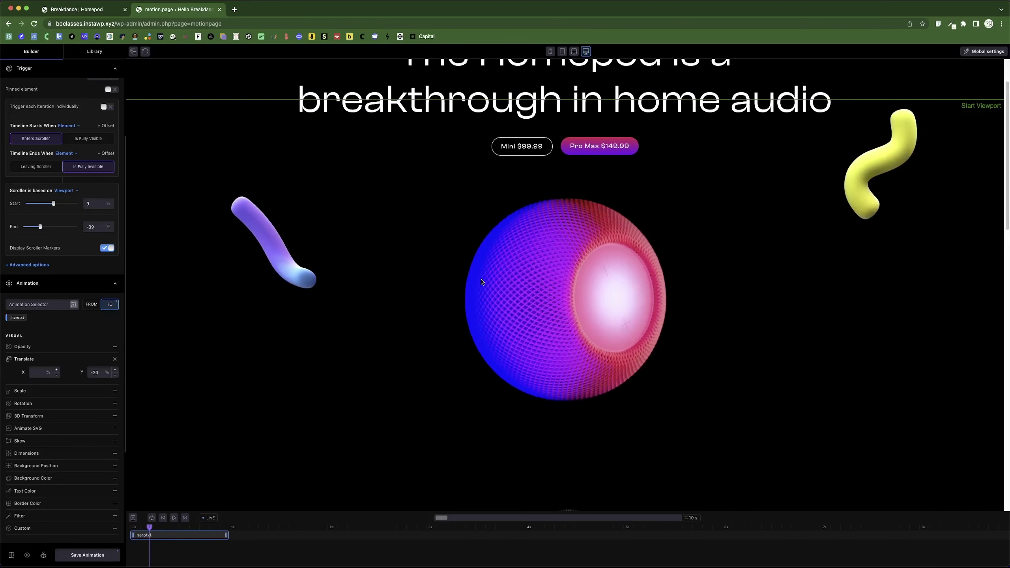
scroll(482, 281, "up", 6)
scroll(482, 282, "down", 6)
scroll(481, 282, "up", 6)
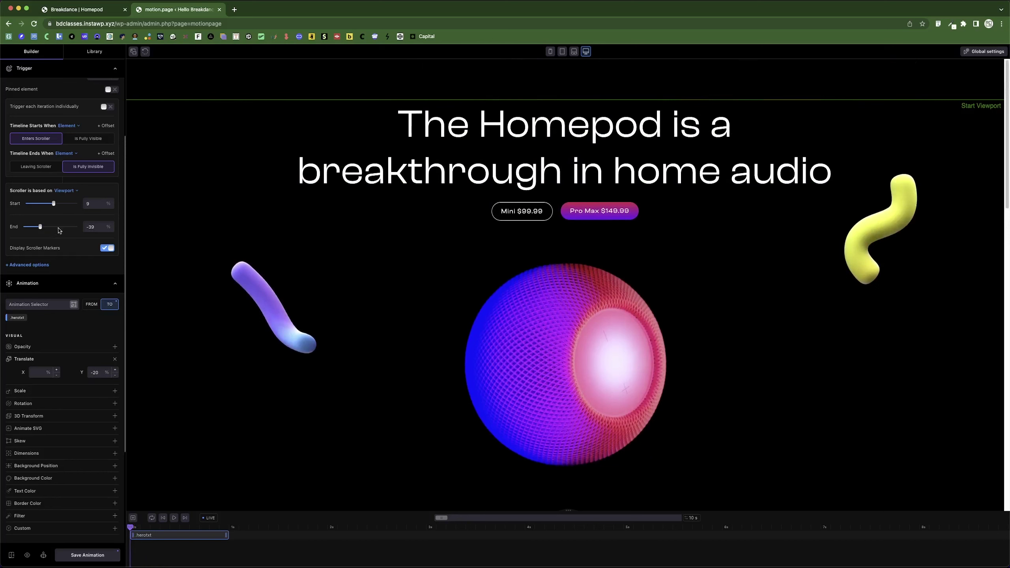
Step: Set the viewport scroller's end to -50% and test the heading's scroll animation on the page
left_click_drag(40, 227, 38, 228)
scroll(513, 290, "down", 3)
scroll(512, 289, "down", 2)
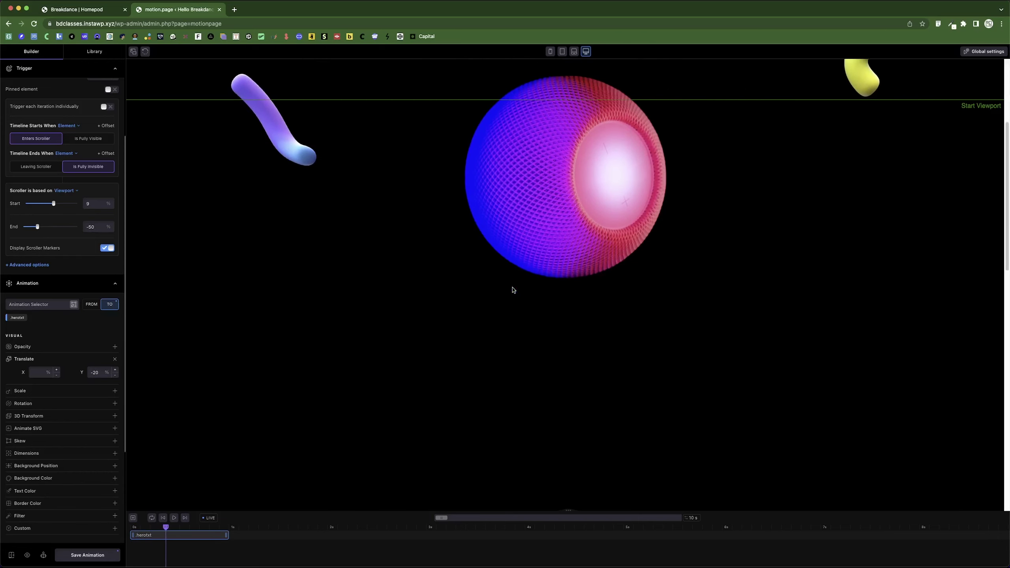
scroll(512, 290, "up", 5)
scroll(512, 291, "down", 2)
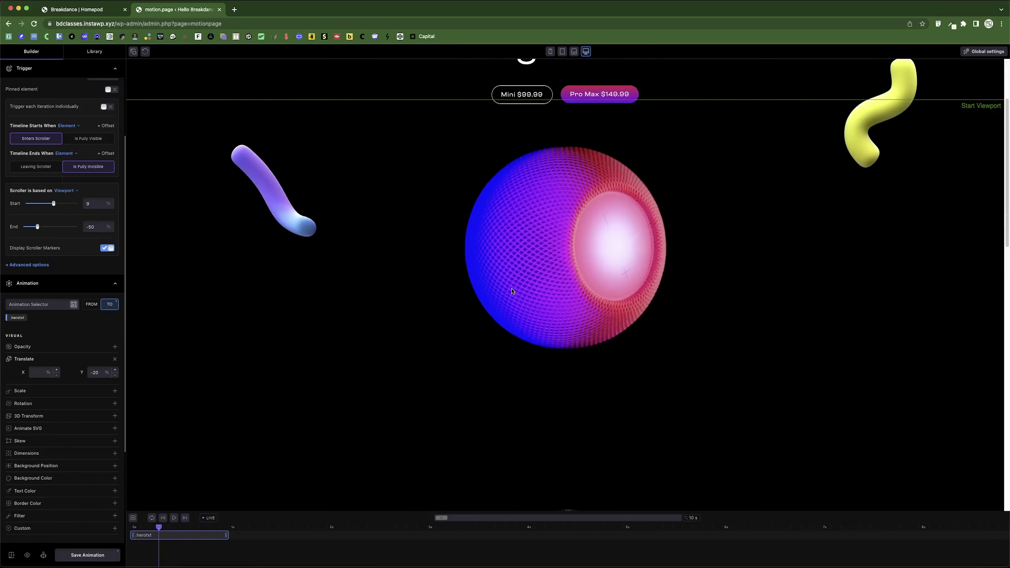
scroll(512, 291, "up", 3)
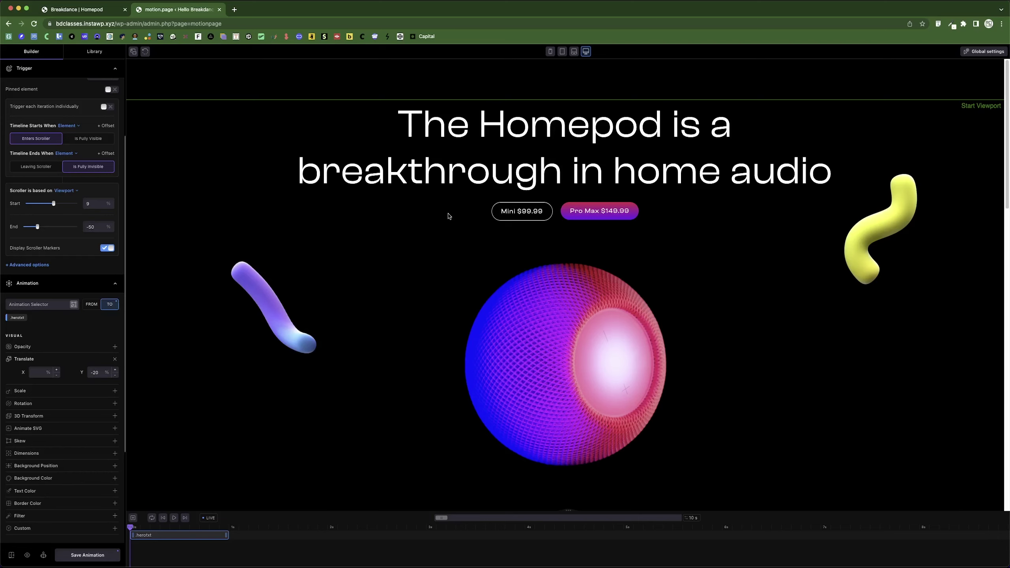
scroll(436, 287, "down", 3)
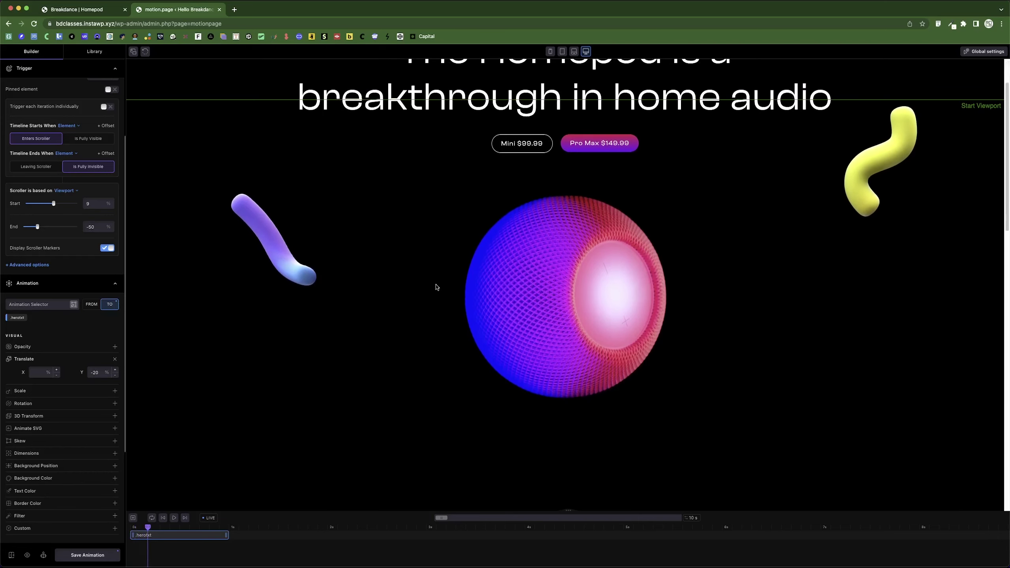
scroll(436, 287, "up", 5)
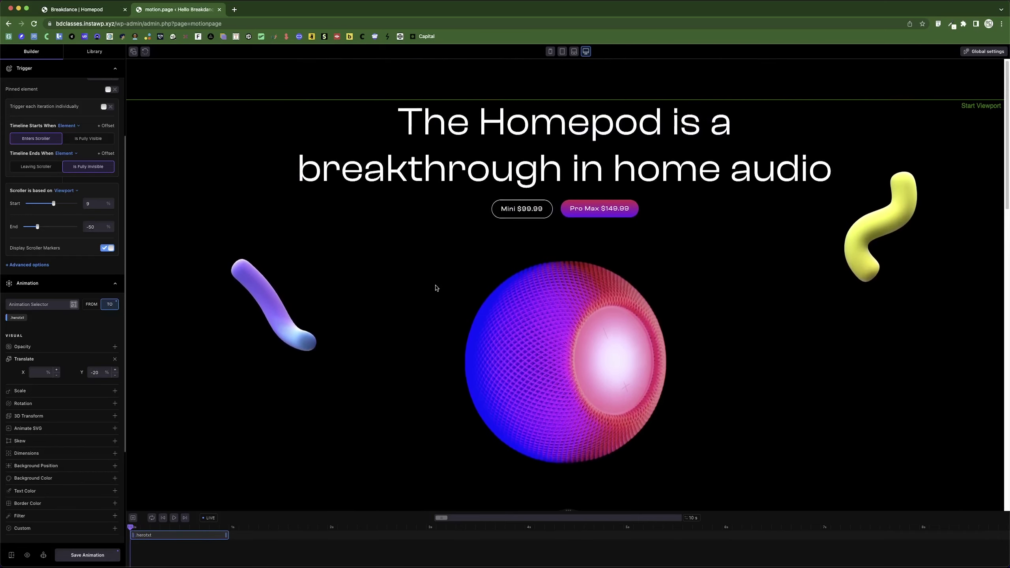
scroll(436, 287, "down", 3)
scroll(437, 288, "down", 2)
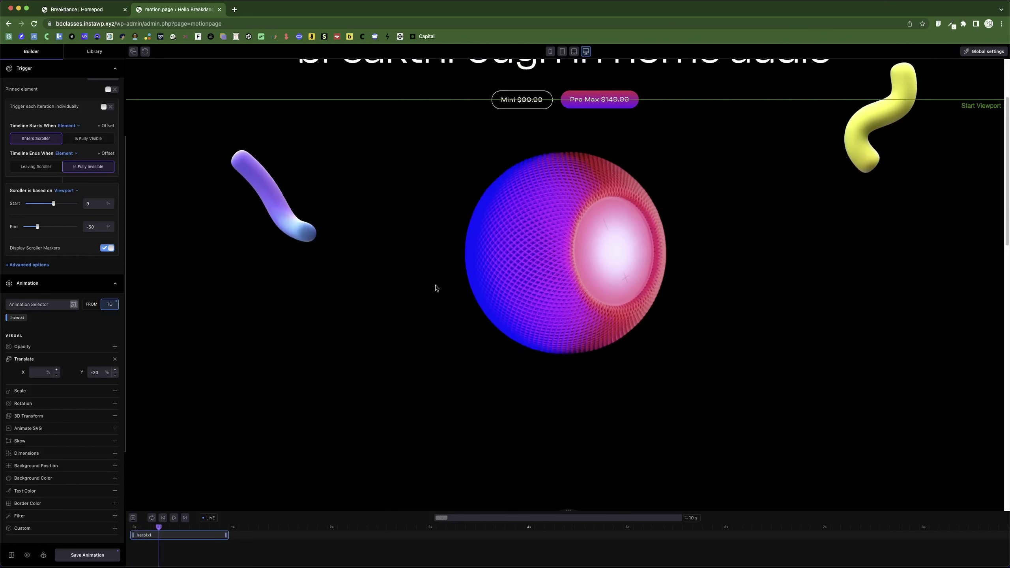
scroll(437, 287, "up", 5)
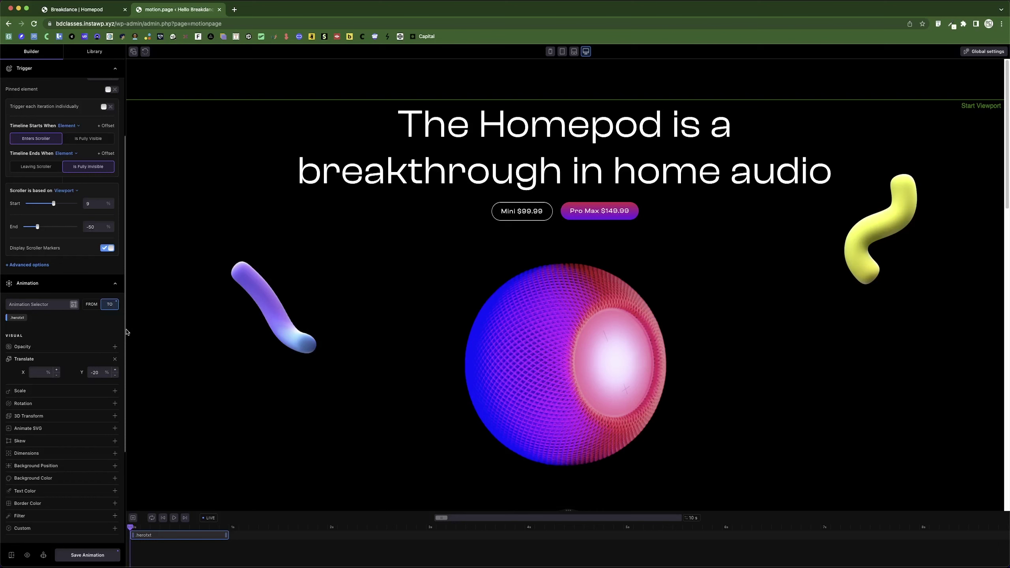
Step: Add a Scale effect of 0.5 to the heading's animation and test it on scroll
left_click(51, 391)
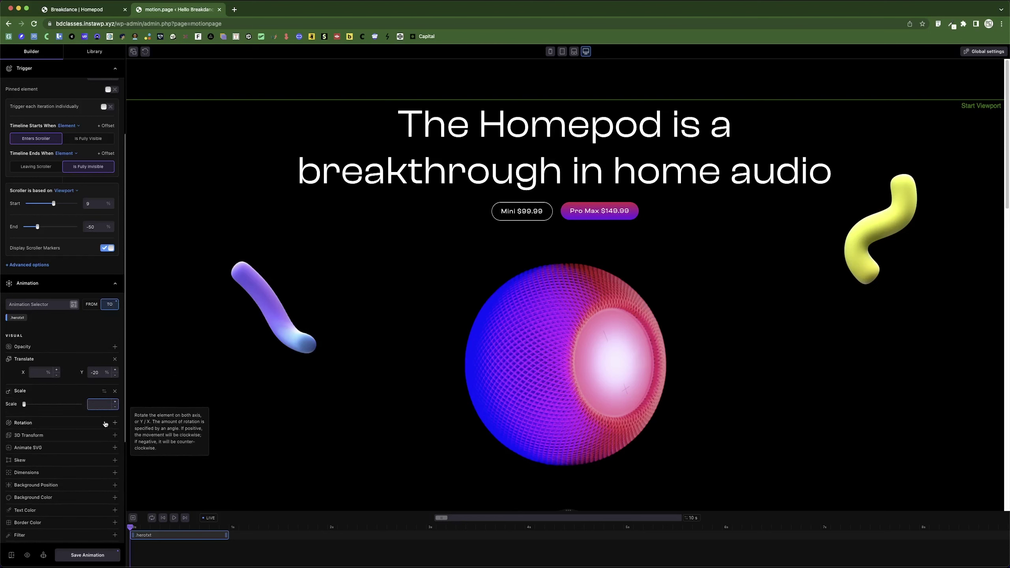
type("1")
key("BackSpace")
type("5")
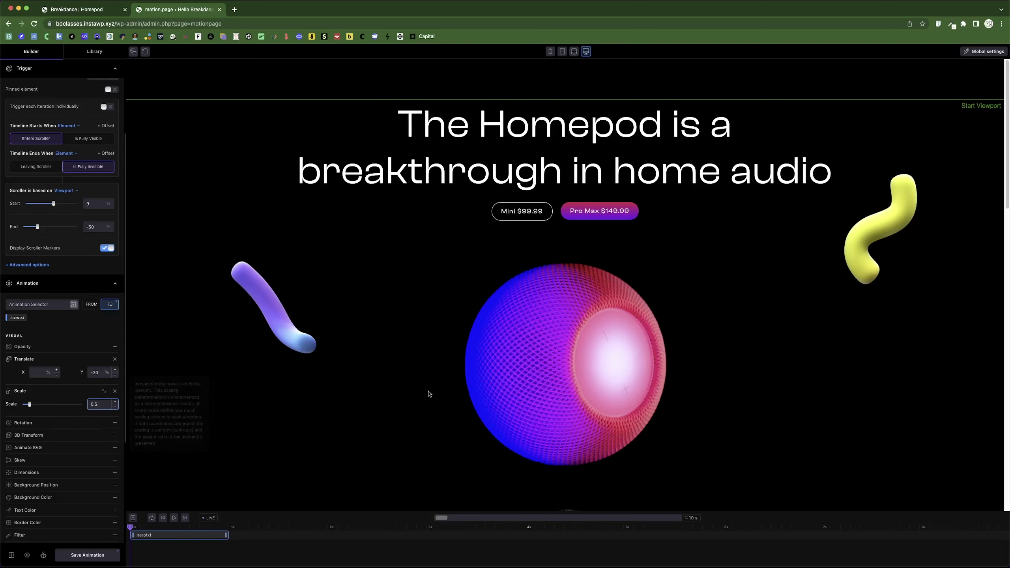
scroll(400, 400, "down", 2)
scroll(399, 399, "up", 2)
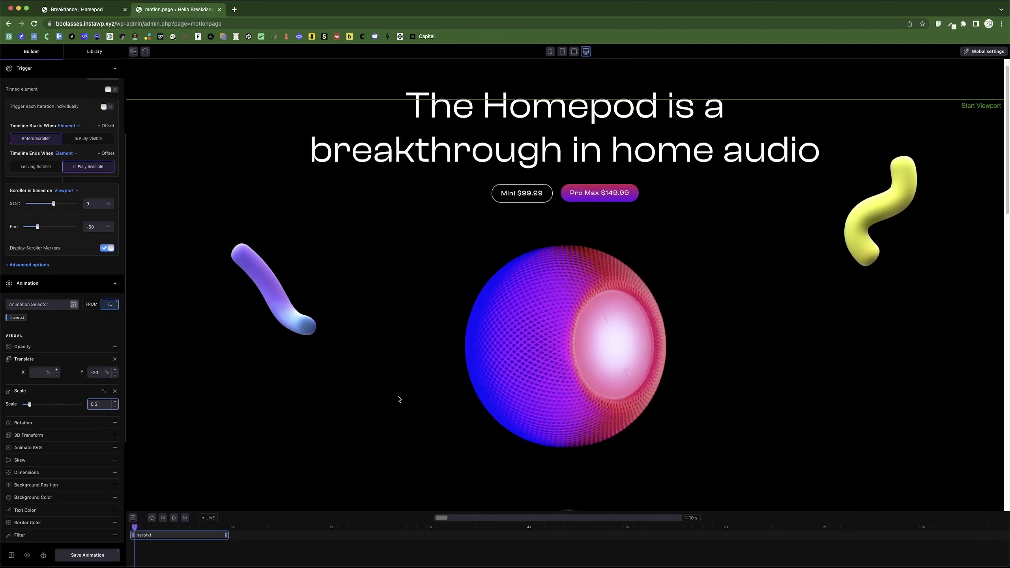
scroll(399, 399, "down", 4)
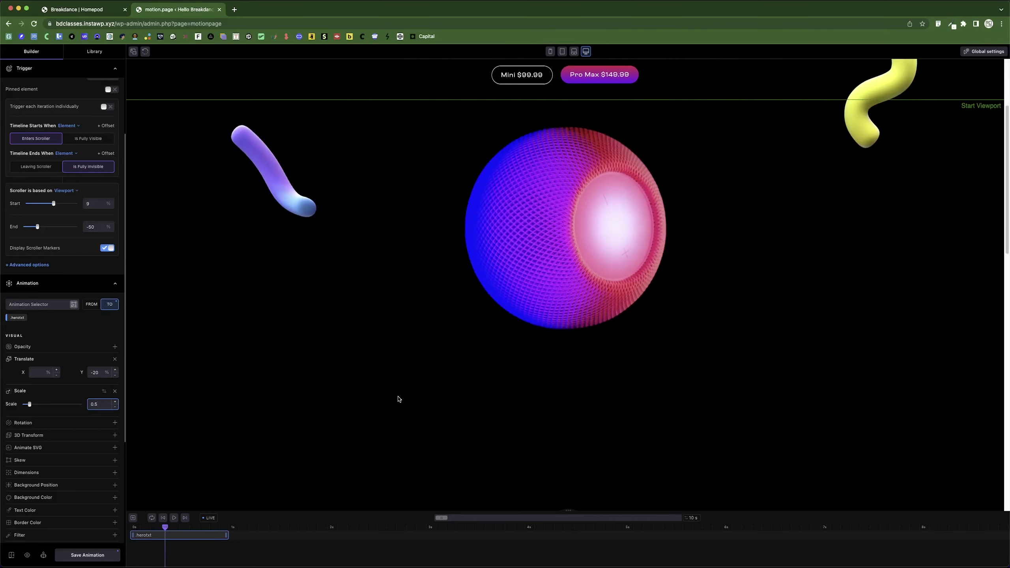
scroll(399, 399, "up", 3)
Step: Set the heading's scale to 0.8 and check the shrinking effect on scroll
type("2")
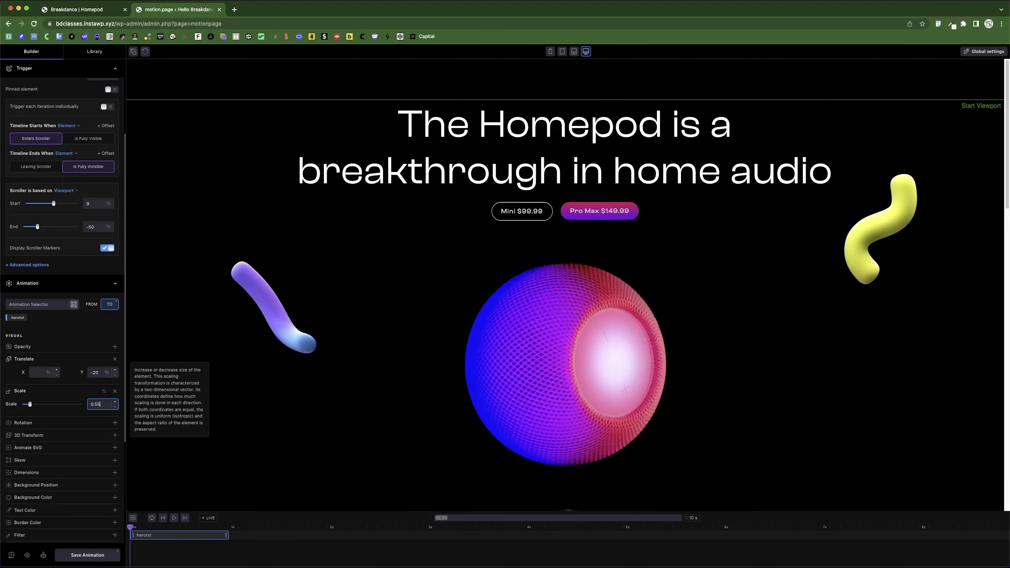
key("BackSpace")
key("BackSpace")
key("BackSpace")
type(".8")
scroll(412, 392, "down", 2)
scroll(412, 392, "down", 2)
scroll(412, 393, "up", 4)
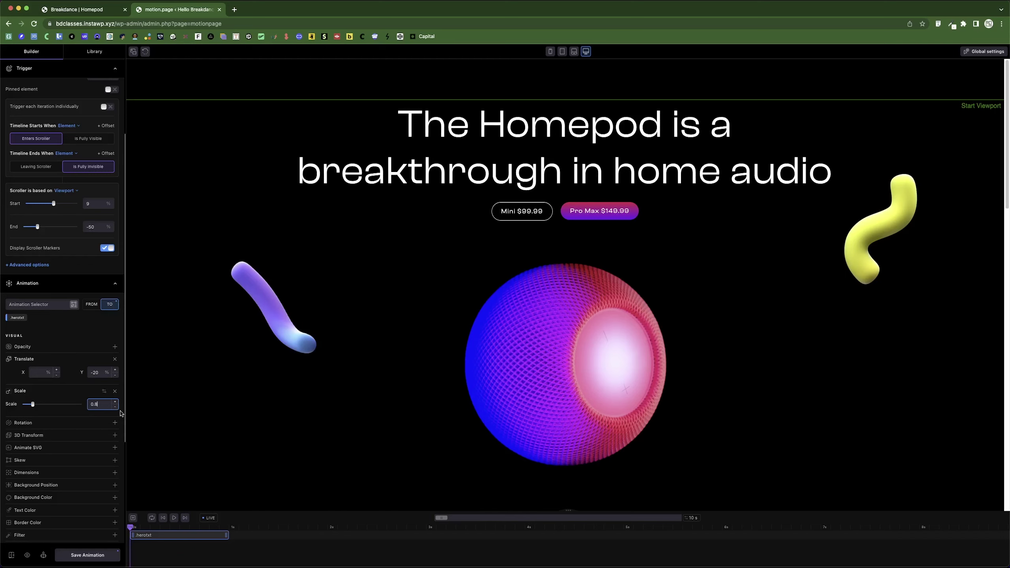
Step: Increase the heading's scale value to 0.9 and check the subtler shrinking on scroll
key("Up")
scroll(311, 376, "down", 4)
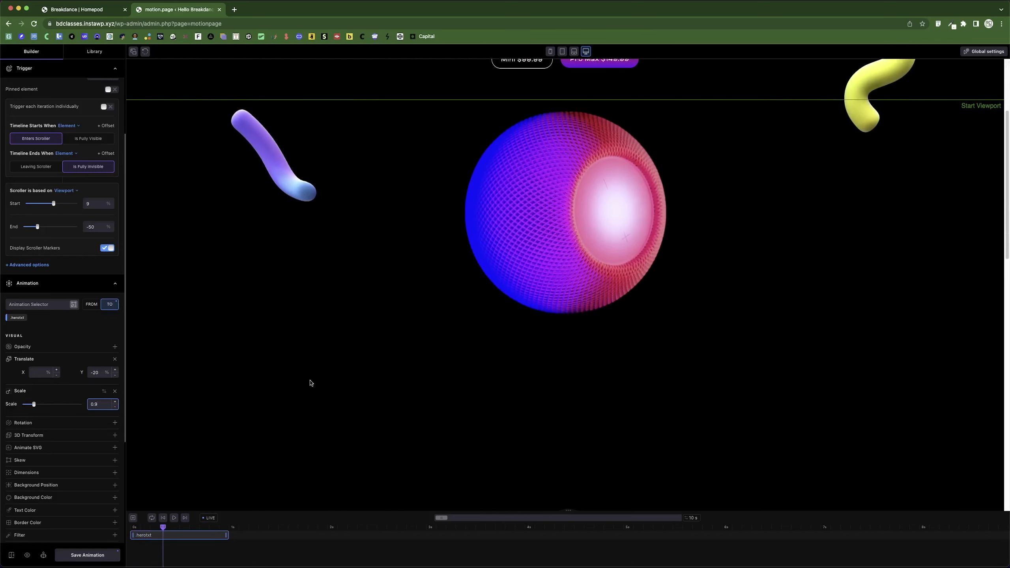
scroll(311, 382, "up", 3)
scroll(311, 383, "up", 2)
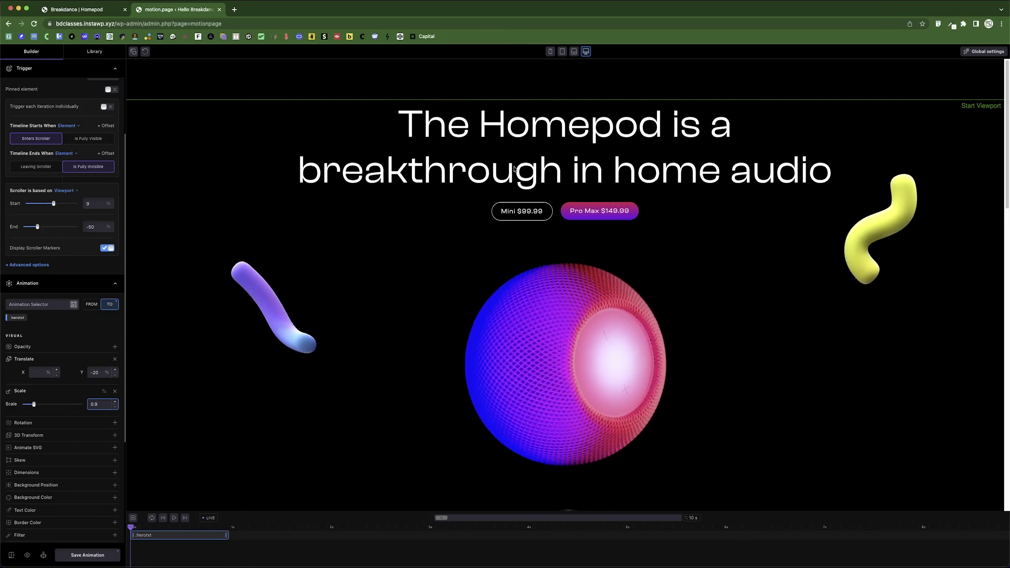
Step: Add a second animation to the timeline and try to pick the Homepod image on the page as its target
scroll(515, 170, "down", 4)
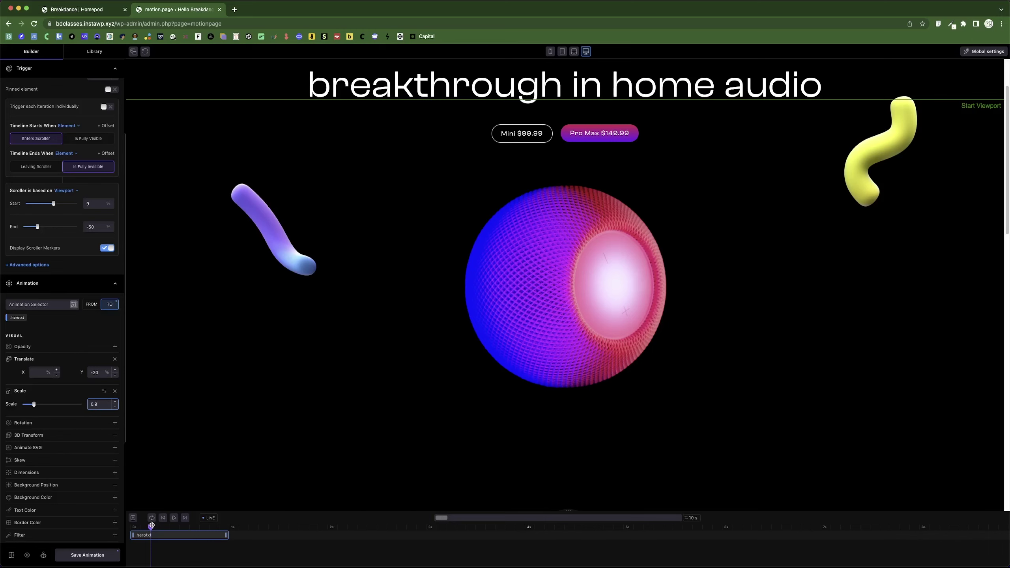
left_click_drag(152, 526, 101, 534)
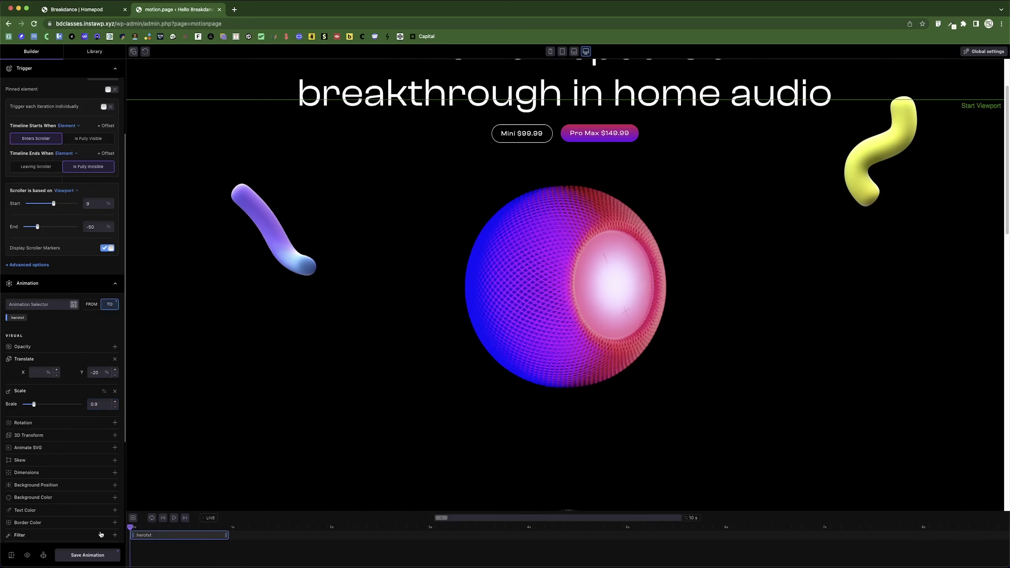
left_click(133, 518)
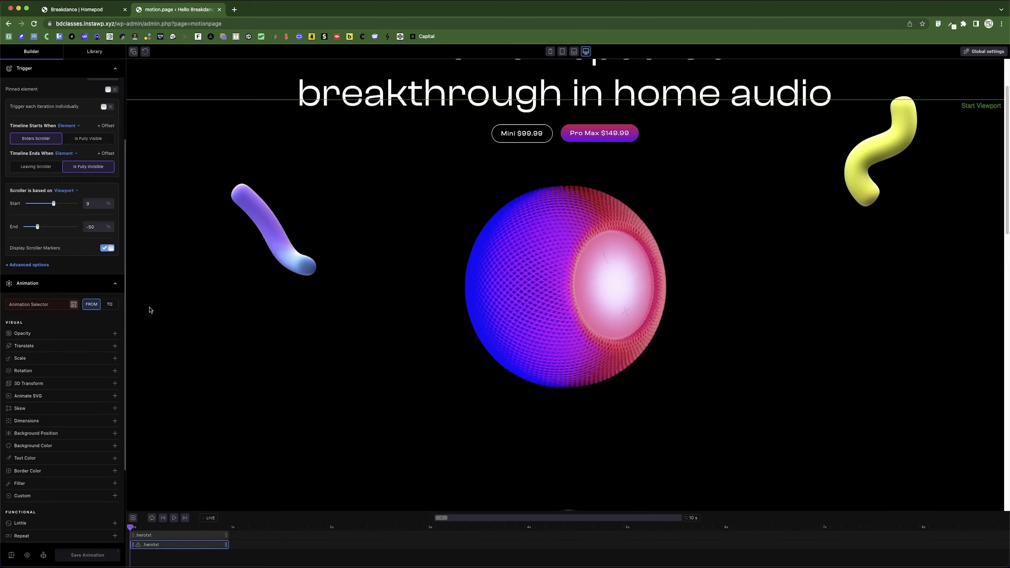
left_click(73, 305)
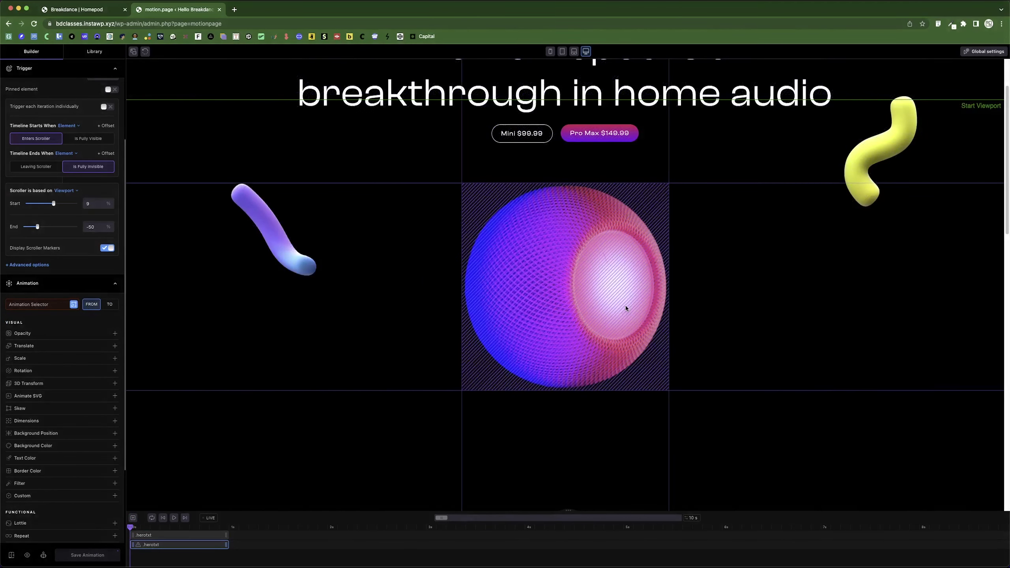
left_click(625, 309)
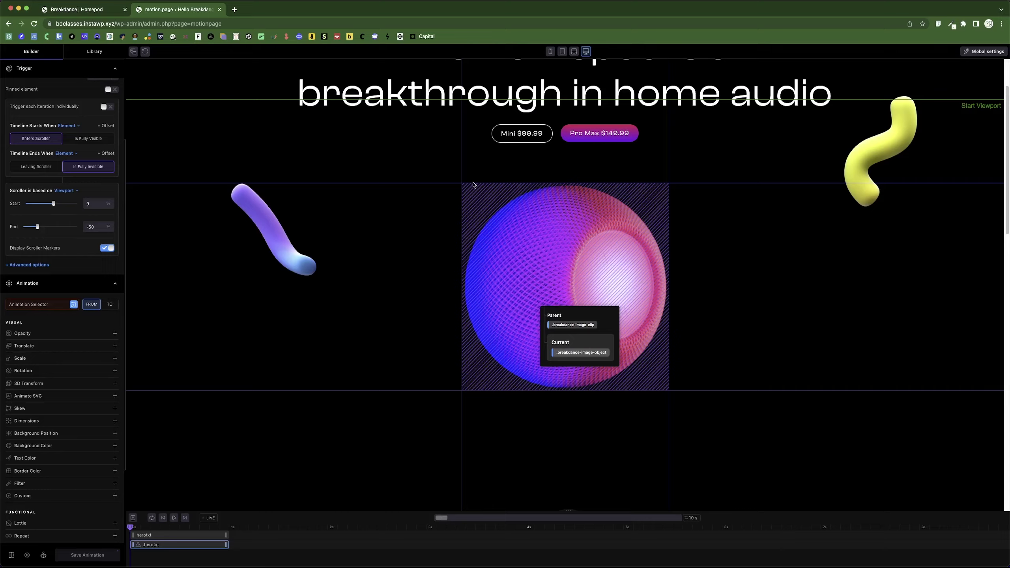
left_click(537, 202)
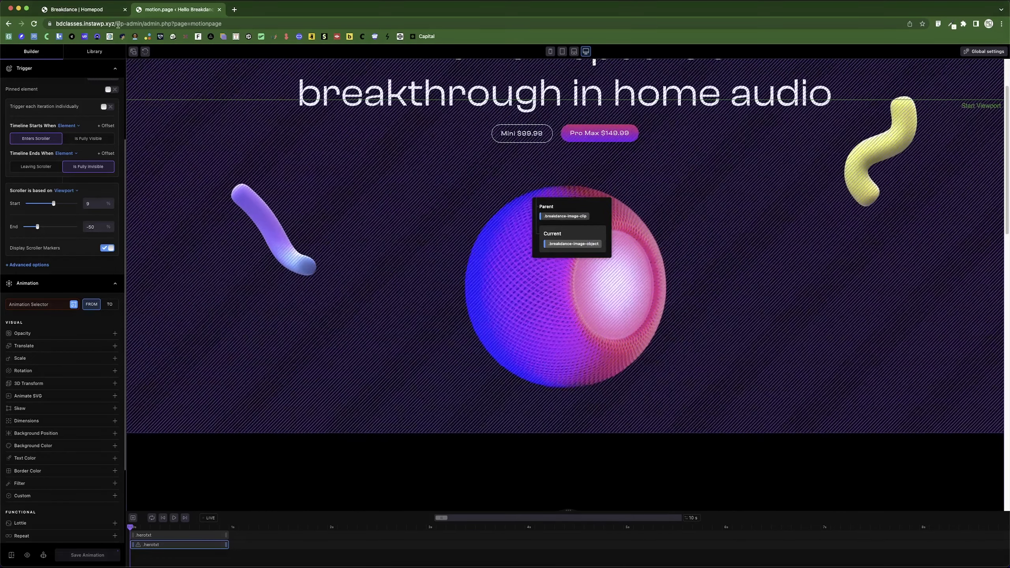
Step: Enter the class .heroimg as the new animation's selector
left_click(69, 11)
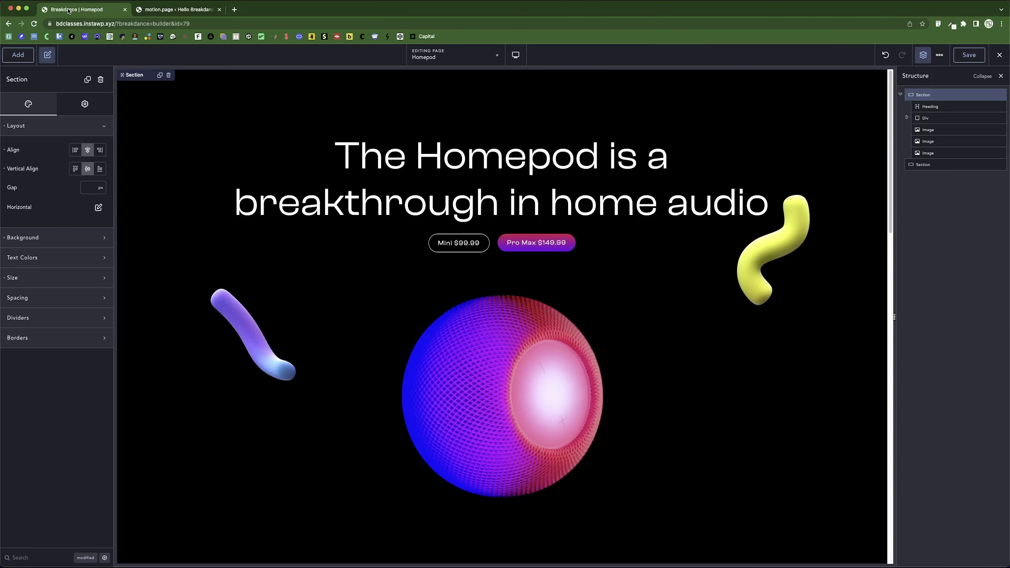
left_click(169, 11)
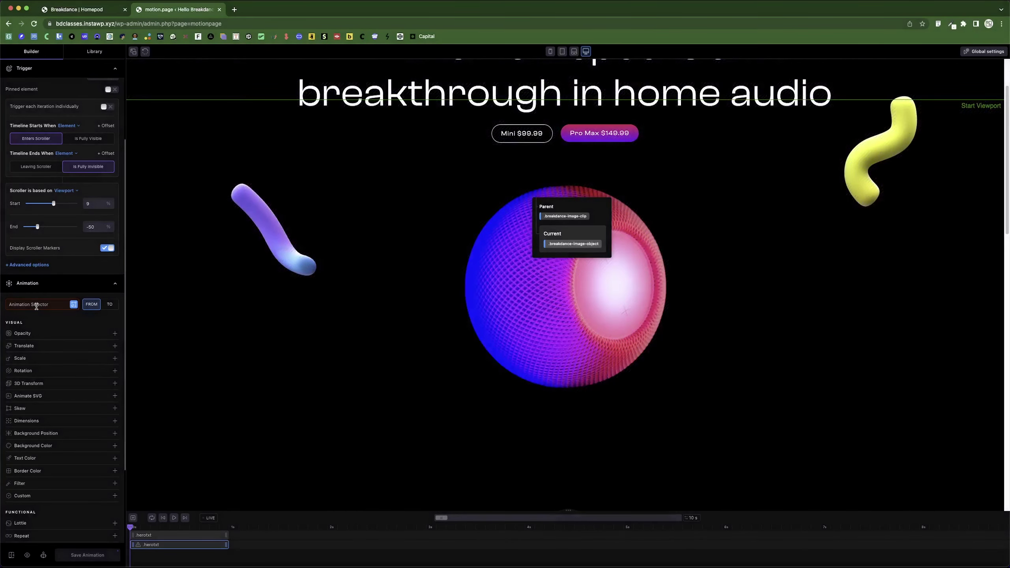
left_click(36, 305)
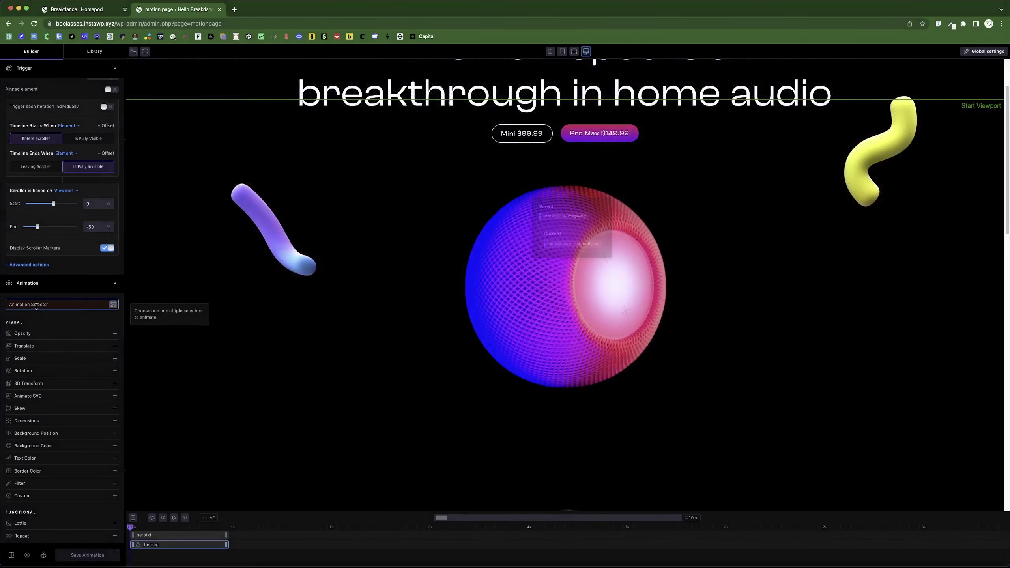
type(".heroimg")
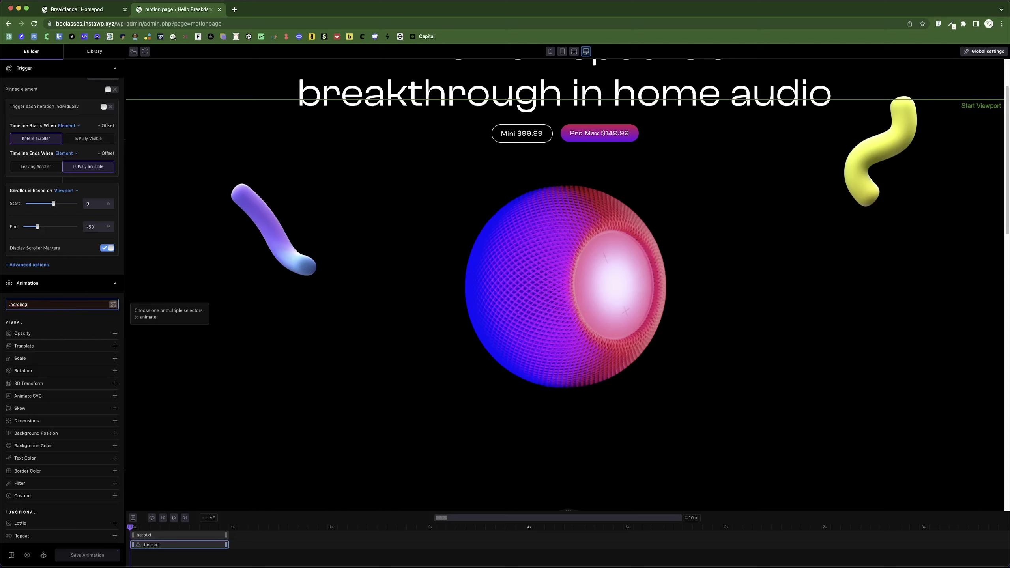
key("Return")
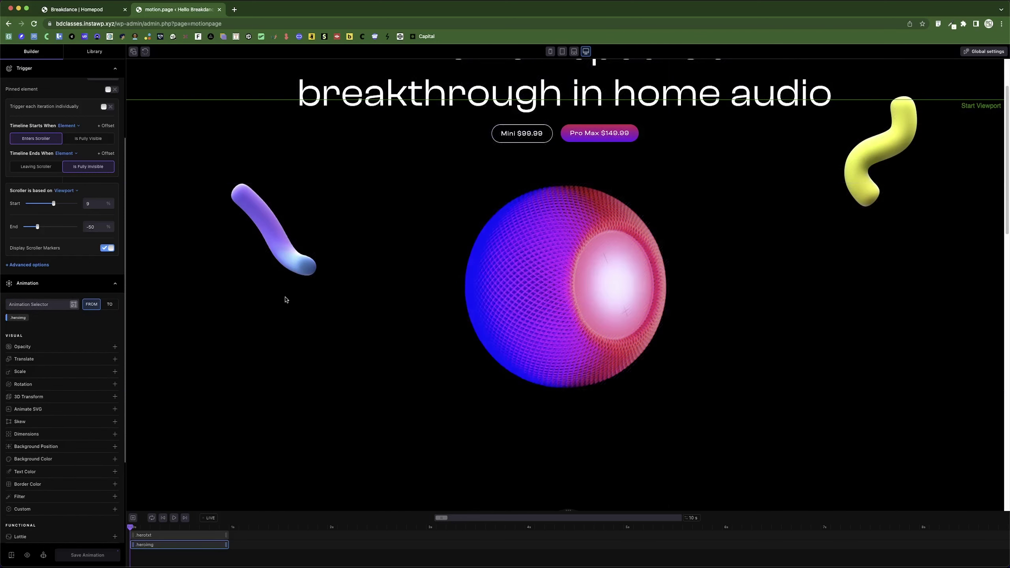
Step: Make the .heroimg animation a To animation with a scale of 1.1 and a Y translate of 20%
scroll(259, 370, "down", 3)
scroll(259, 371, "up", 5)
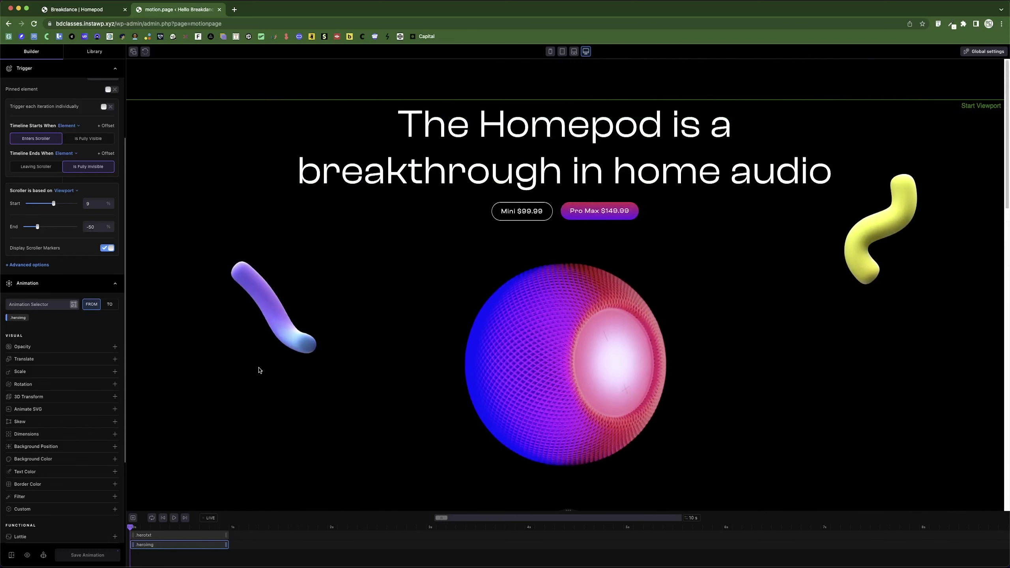
scroll(575, 321, "down", 3)
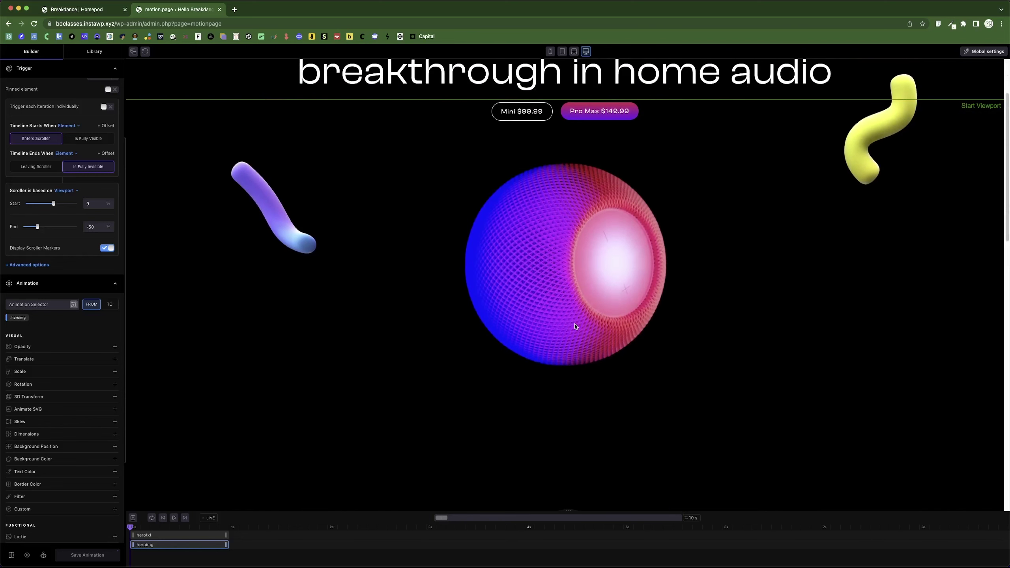
scroll(575, 324, "up", 3)
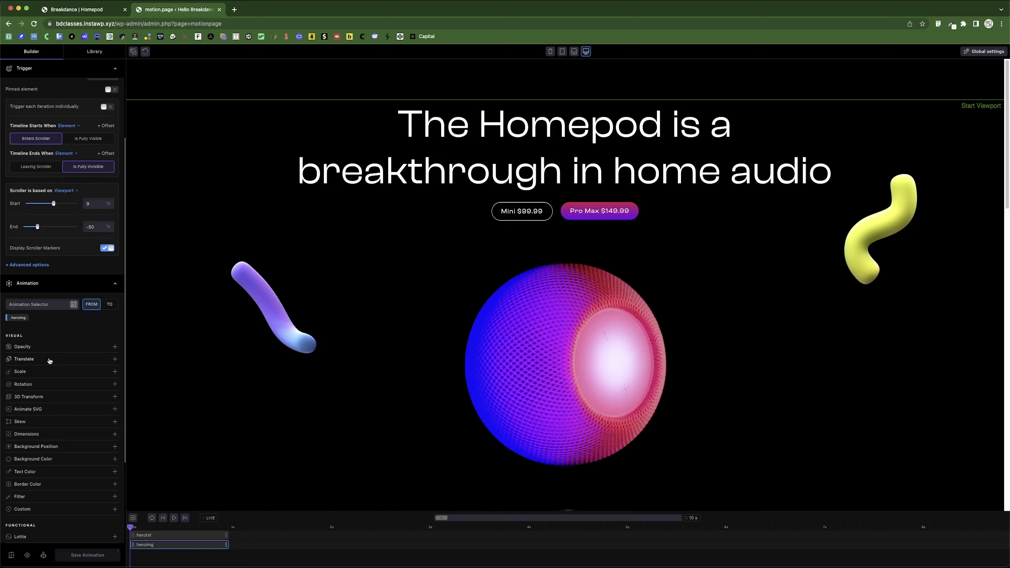
left_click(109, 304)
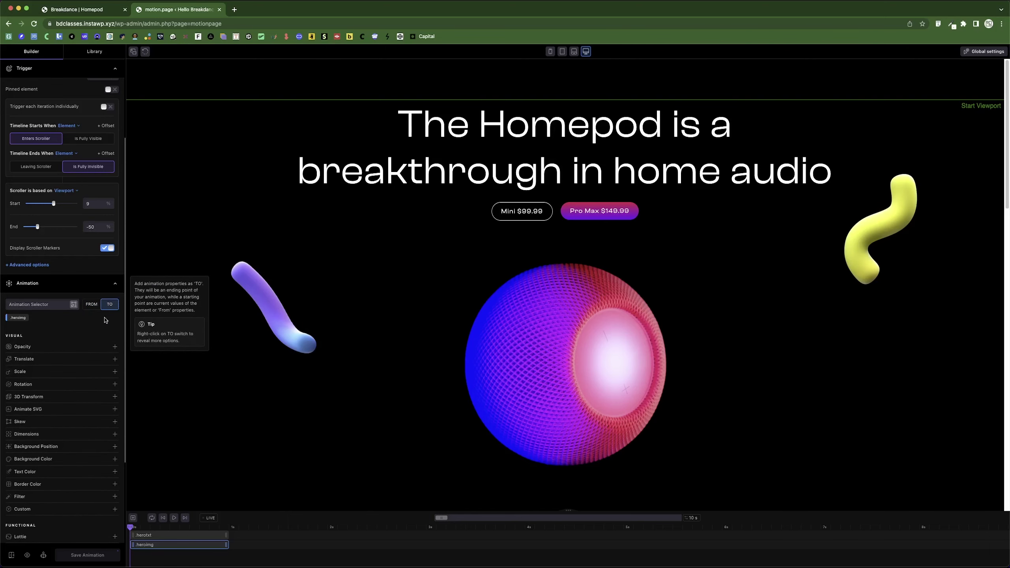
scroll(59, 350, "down", 1)
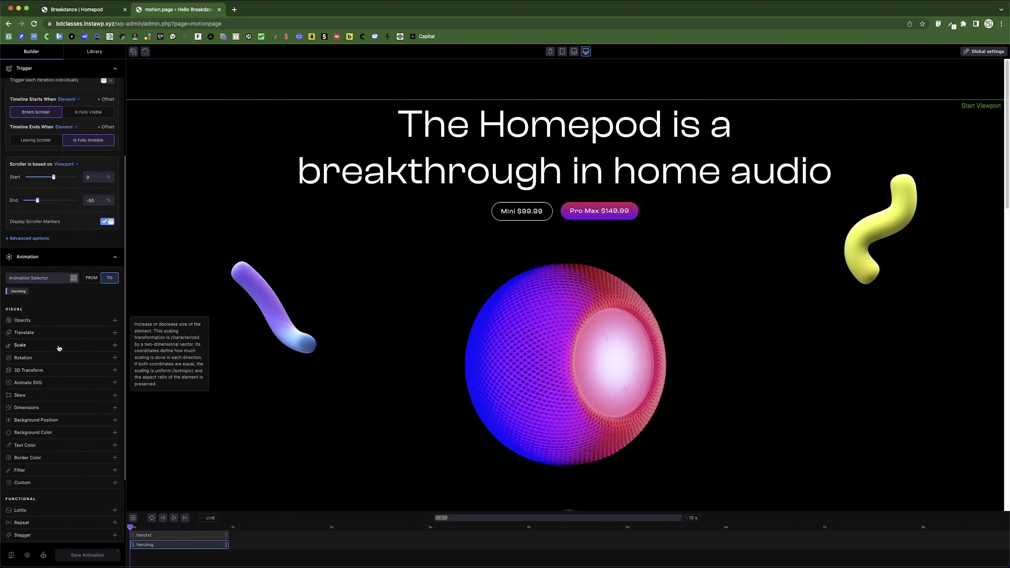
left_click(59, 347)
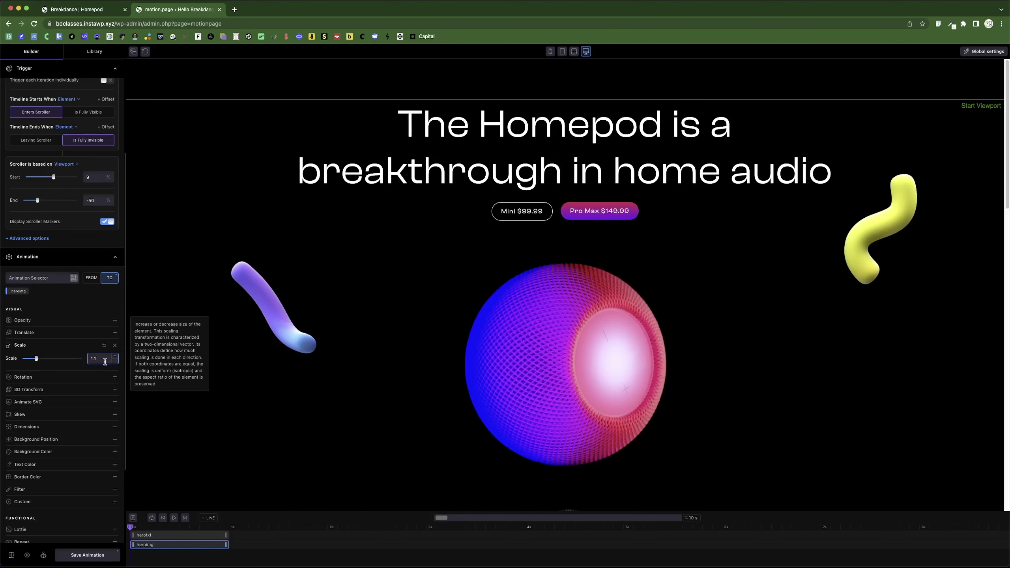
left_click(80, 335)
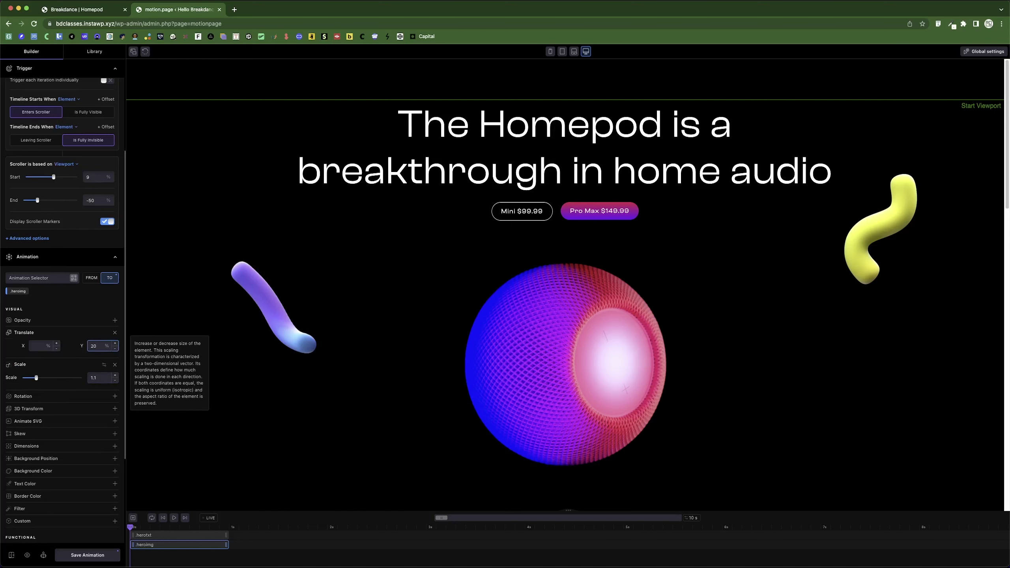
Step: Save the animation and test the image's movement by scrolling the page preview
scroll(286, 216, "down", 5)
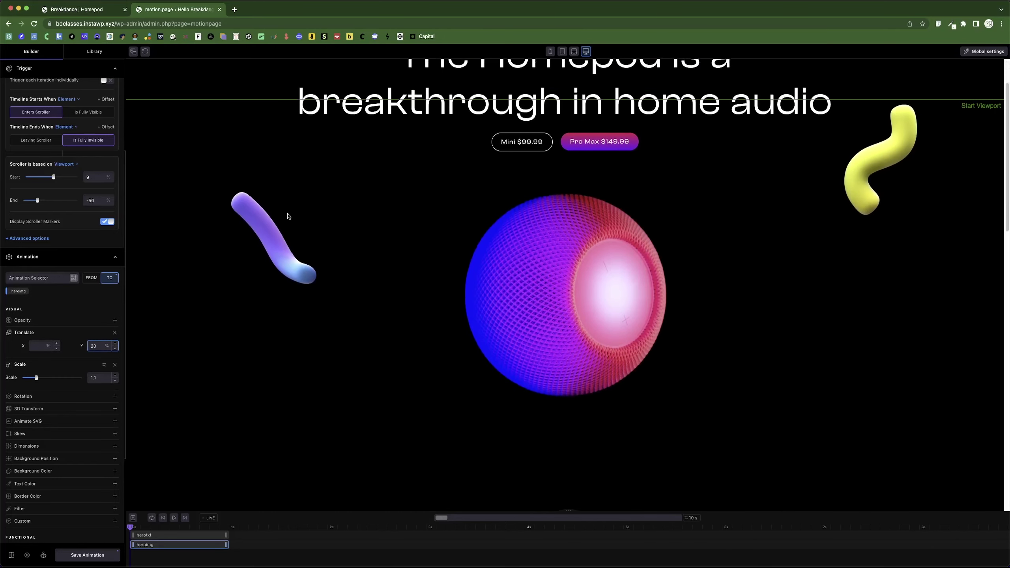
scroll(288, 216, "down", 10)
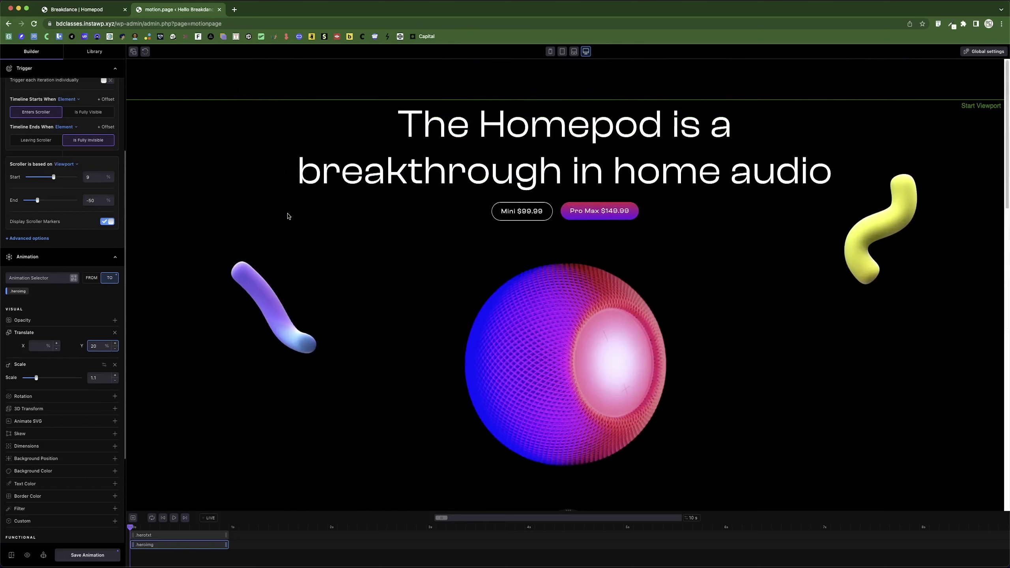
left_click(88, 555)
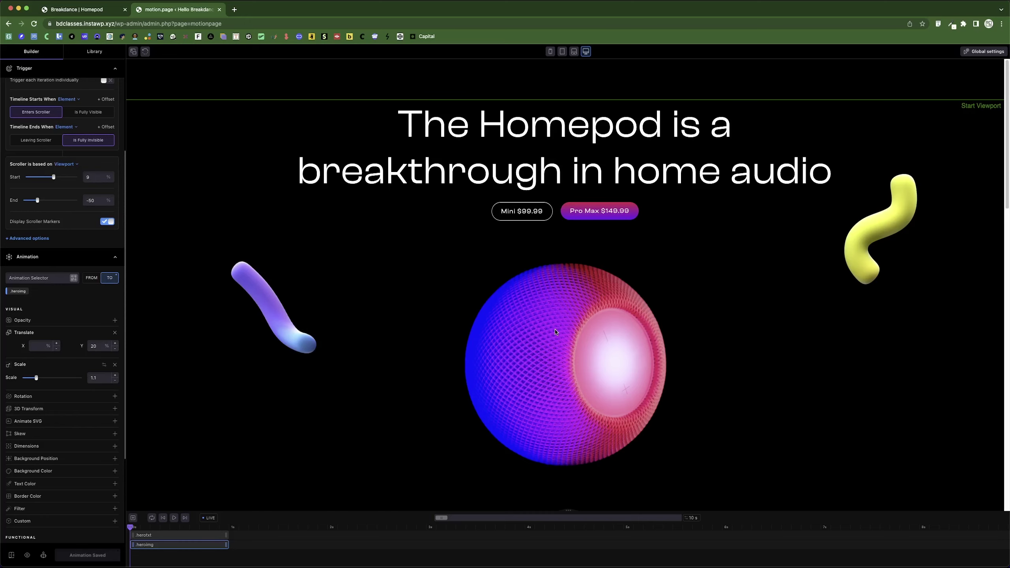
scroll(556, 332, "down", 6)
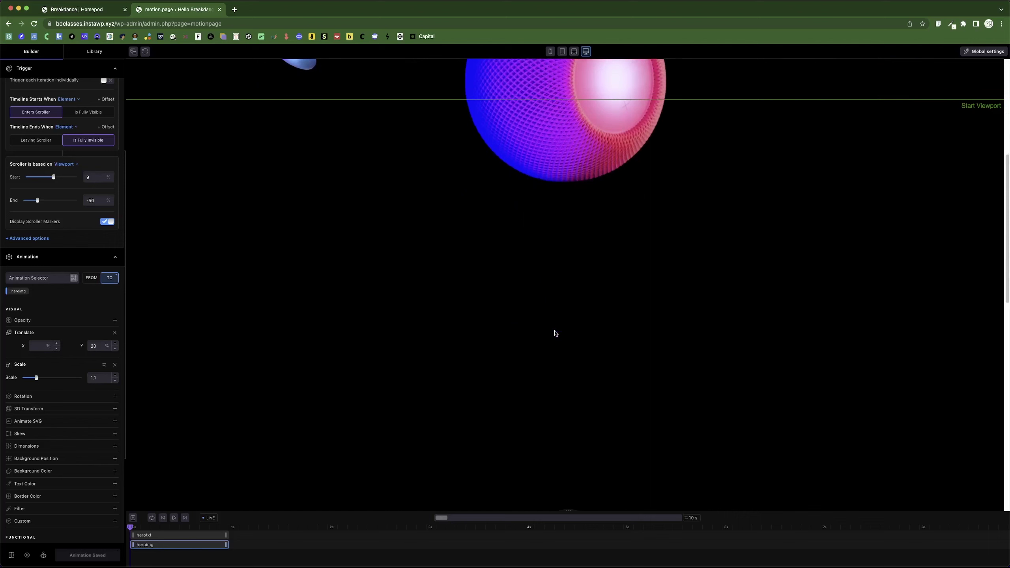
scroll(556, 333, "up", 3)
scroll(556, 333, "up", 3)
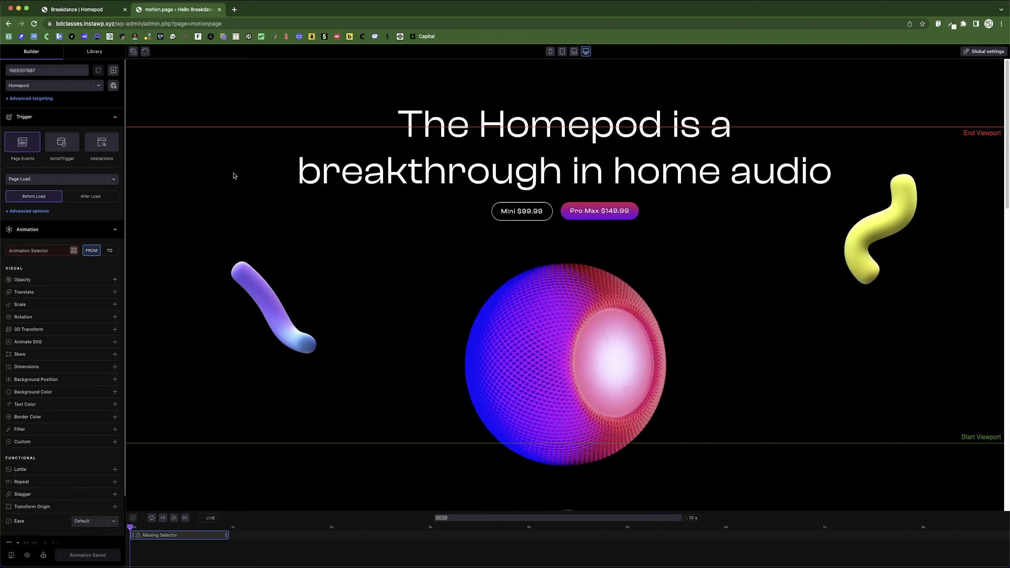
Step: Configure the new timeline as a ScrollTrigger timeline named Homepod 2 that is locked to the scrollbar
left_click(64, 143)
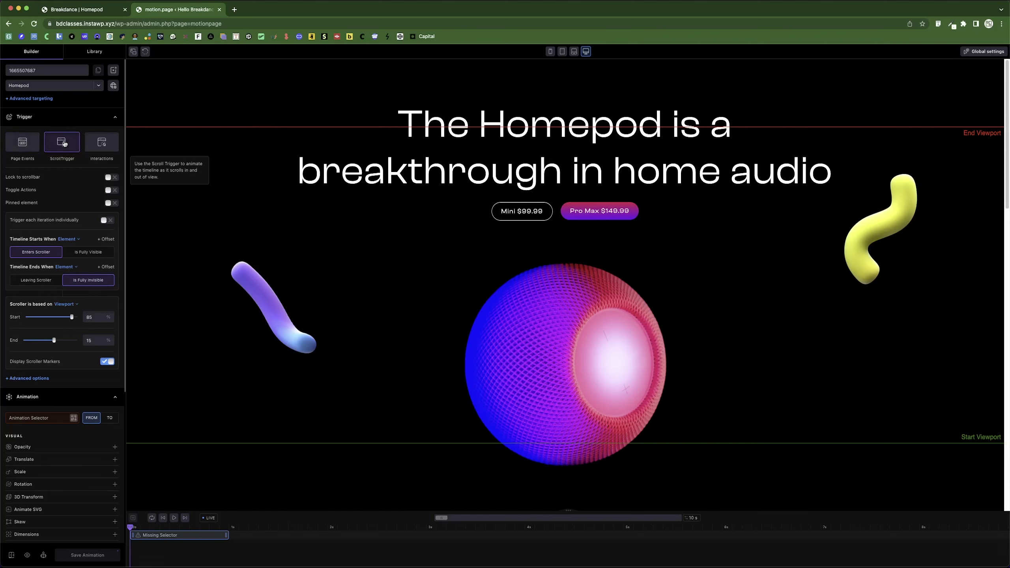
double_click(55, 73)
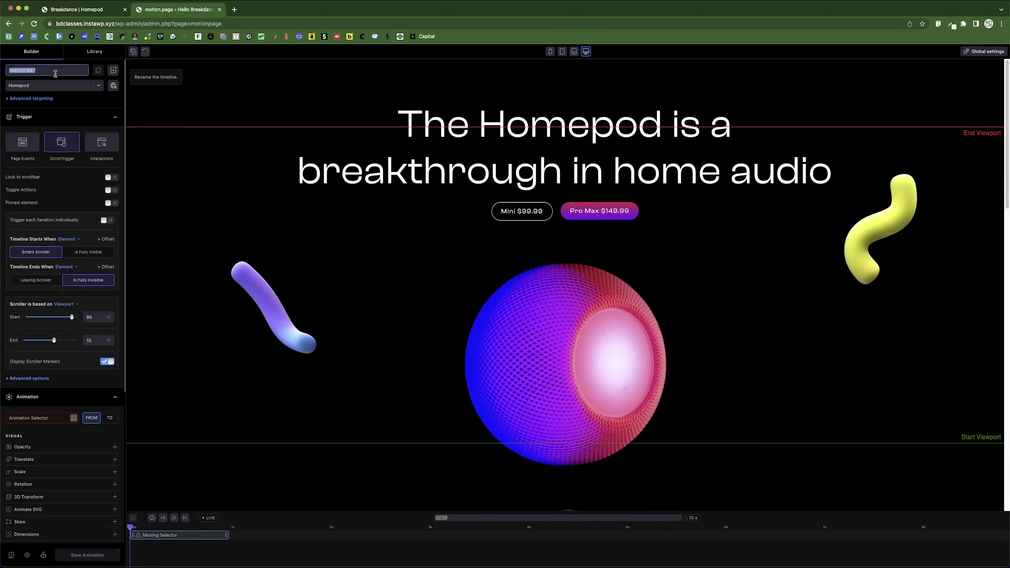
type("Homepod 2")
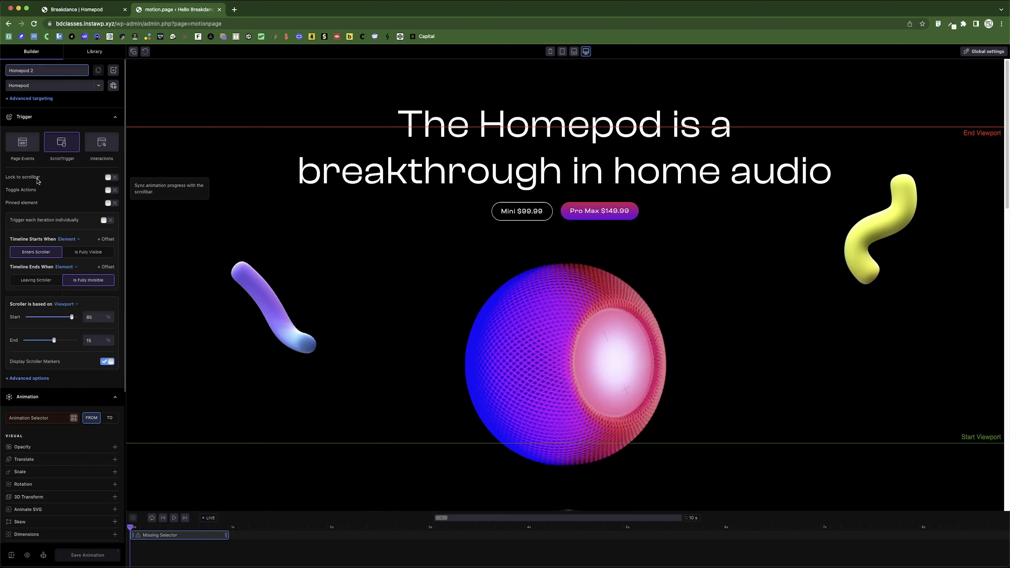
left_click(111, 178)
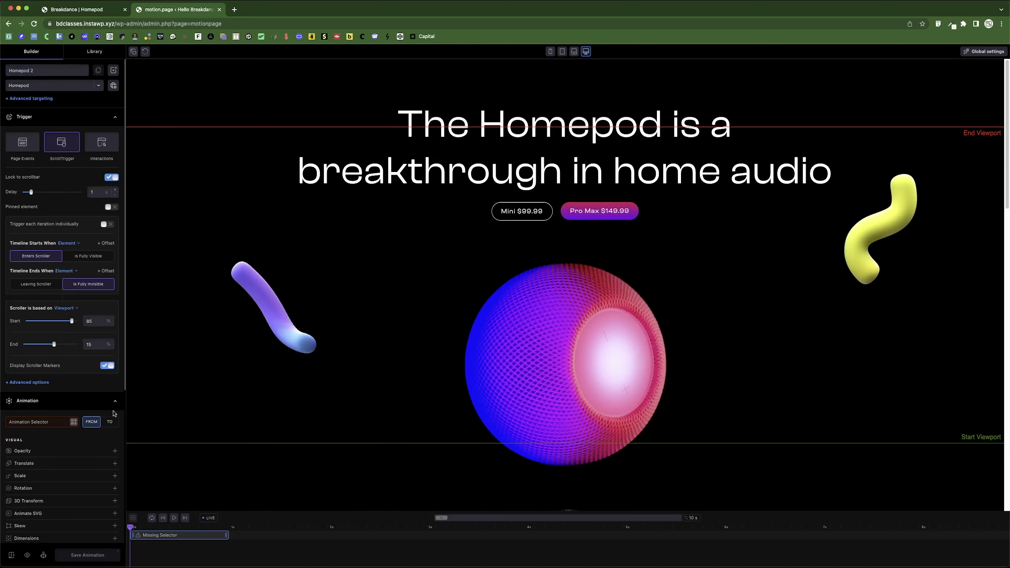
Step: Target .heroimg in the Homepod 2 timeline and make it a To animation
scroll(66, 442, "down", 3)
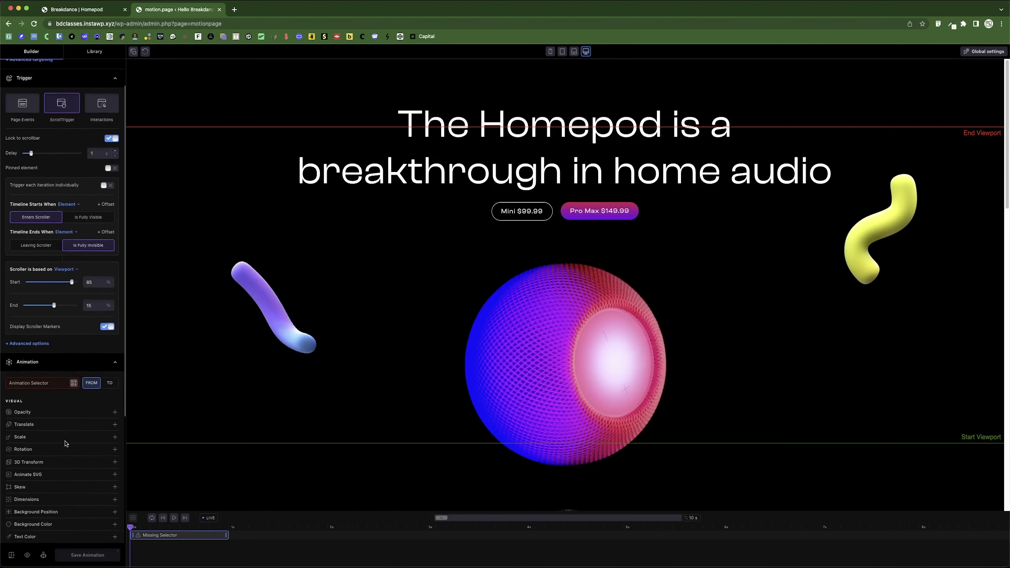
left_click(55, 383)
type(".heroimg")
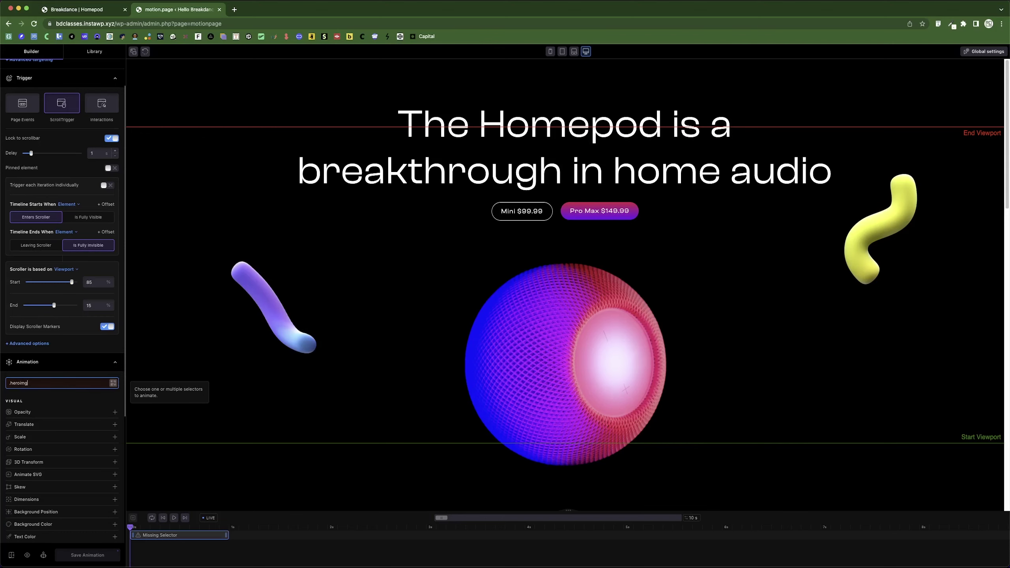
key("Return")
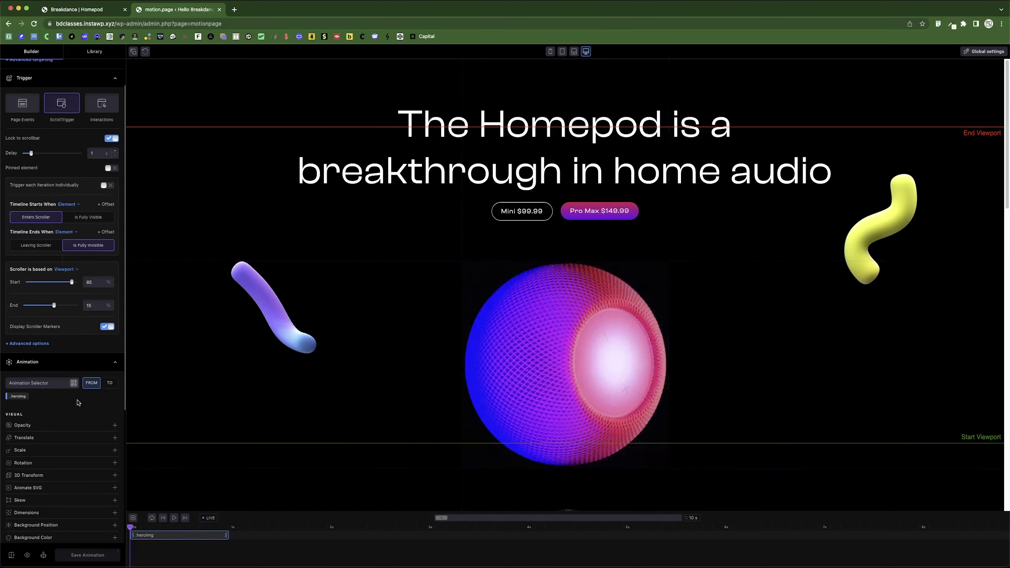
left_click(109, 383)
Step: Check the page's scroll behavior and add a Translate effect of 20% on Y to the .heroimg animation
scroll(362, 343, "down", 2)
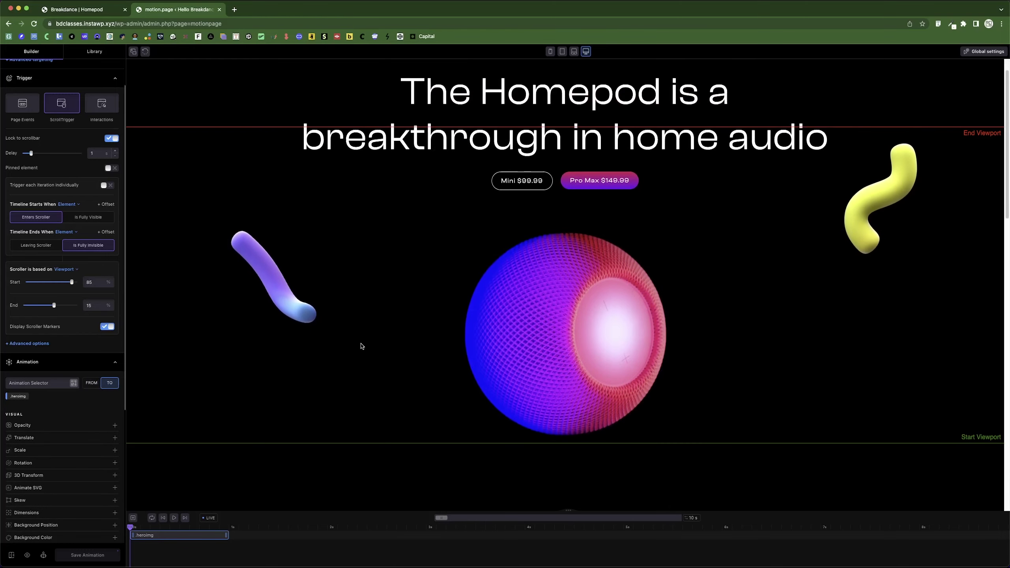
scroll(362, 347, "down", 3)
scroll(362, 346, "up", 5)
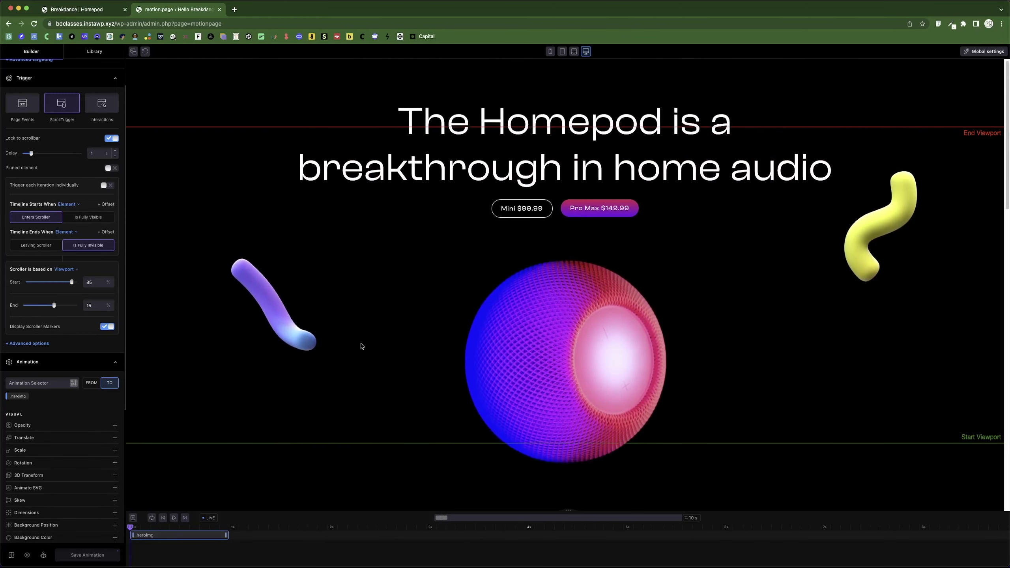
scroll(362, 346, "down", 4)
scroll(362, 346, "up", 3)
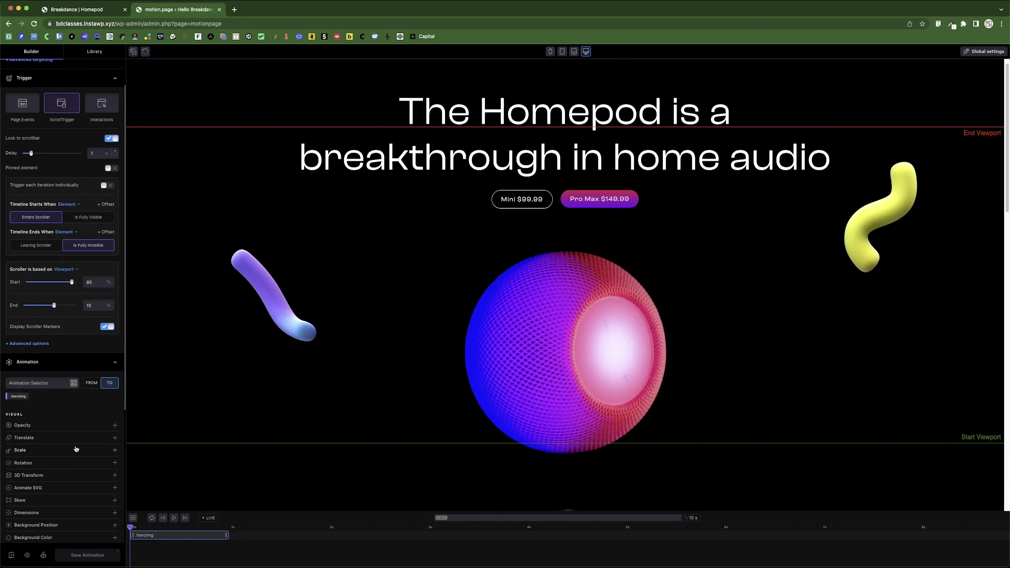
left_click(115, 438)
left_click(97, 451)
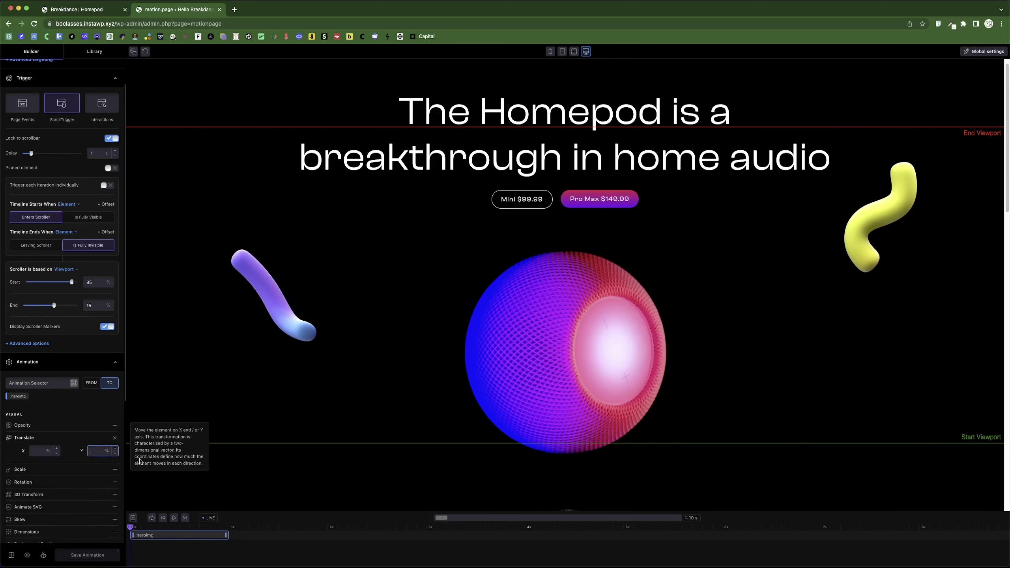
type("20")
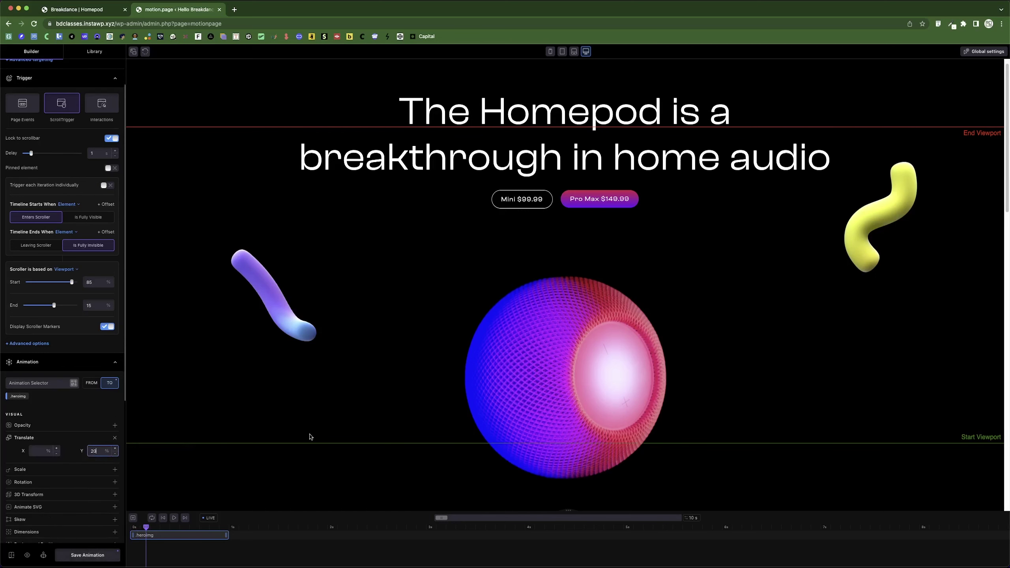
Step: Check the image's movement in the page preview, set the scroller's viewport start to 45%, and save the animation
scroll(301, 452, "down", 5)
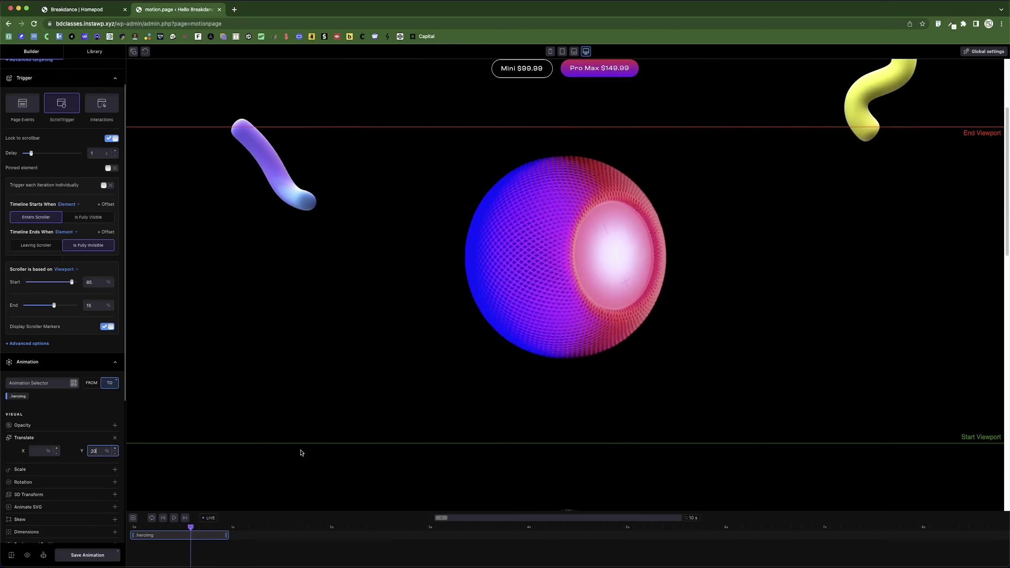
scroll(301, 453, "up", 5)
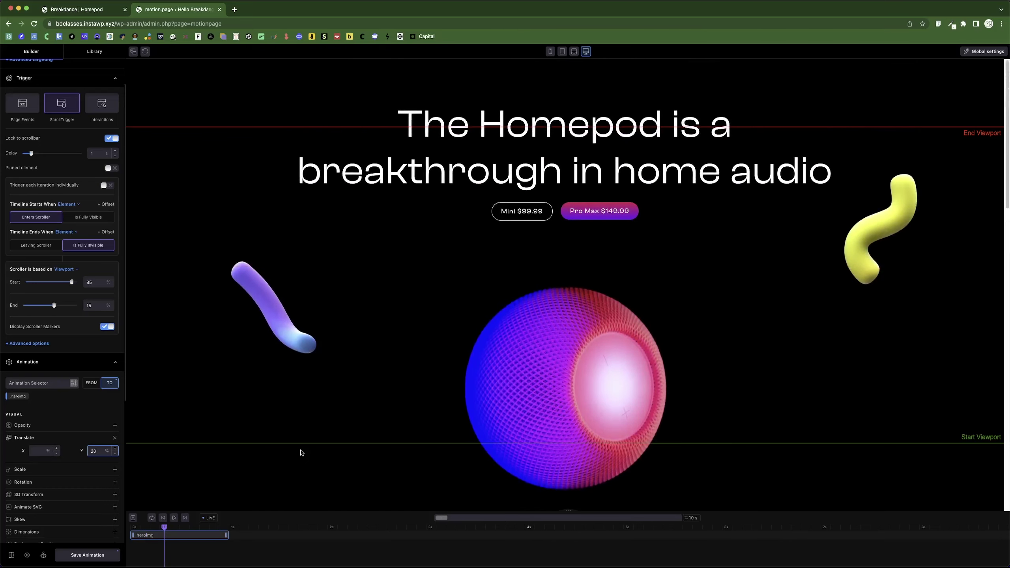
scroll(391, 346, "down", 3)
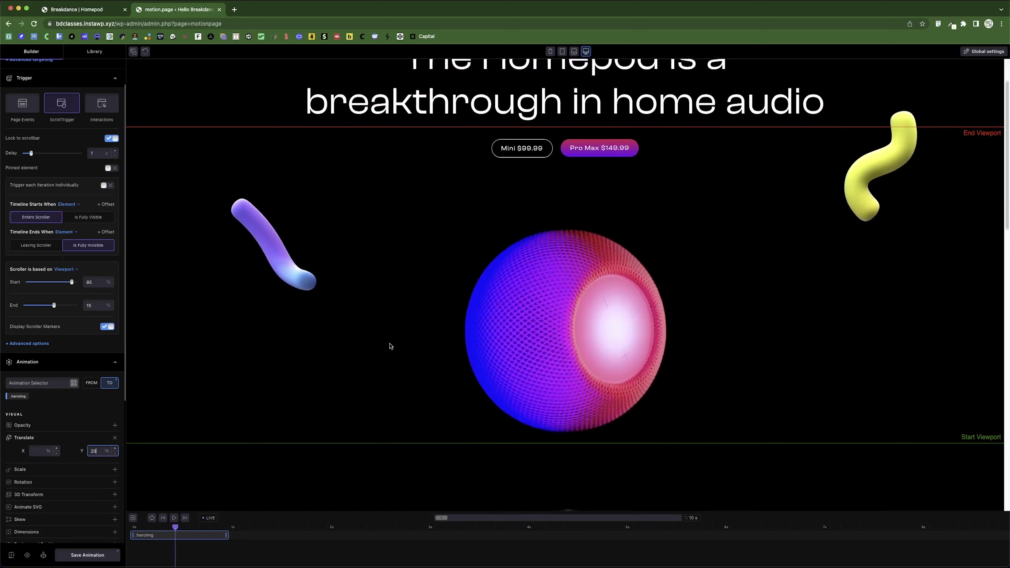
scroll(391, 346, "down", 5)
scroll(391, 346, "up", 7)
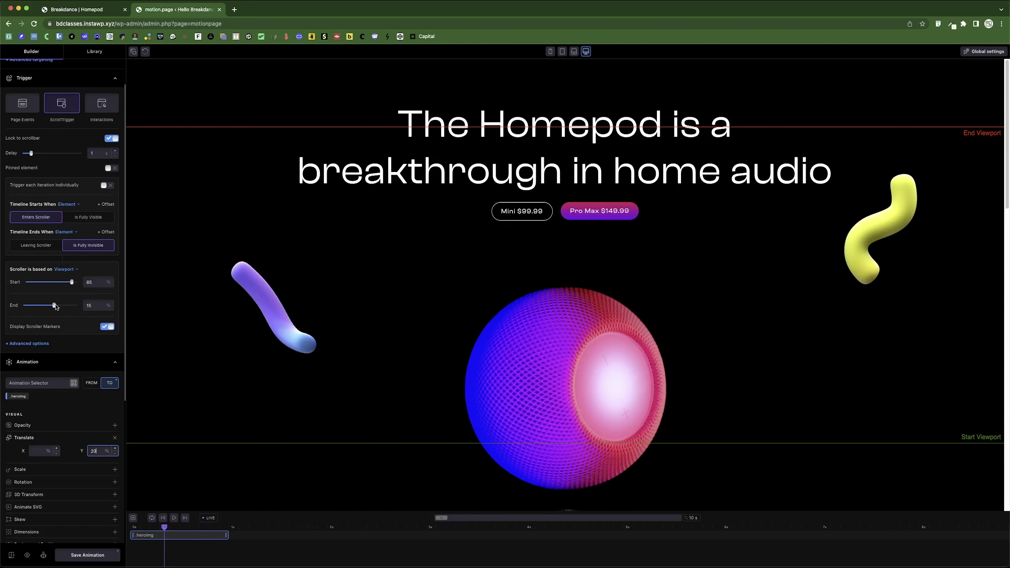
left_click_drag(71, 285, 62, 283)
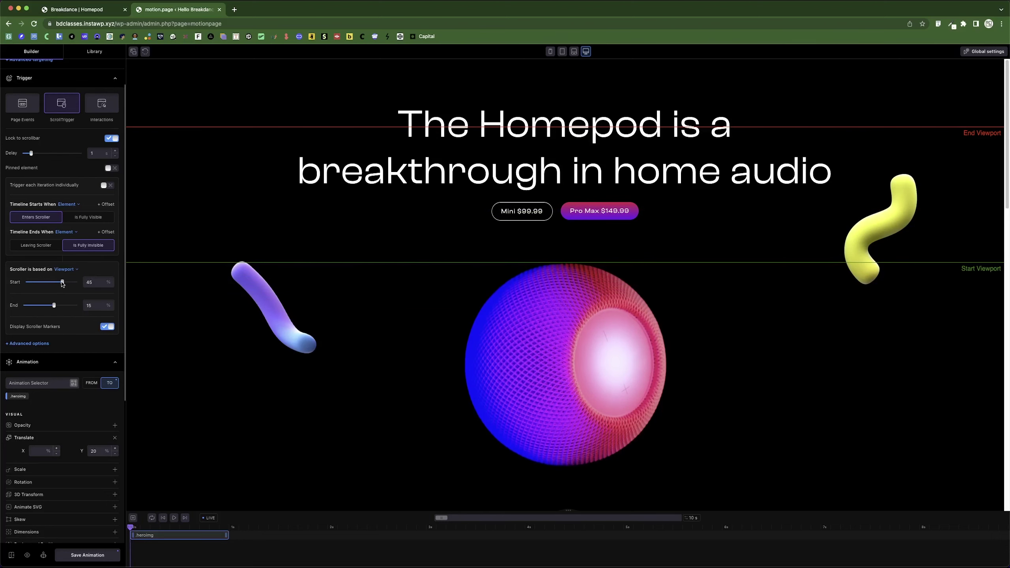
left_click(88, 555)
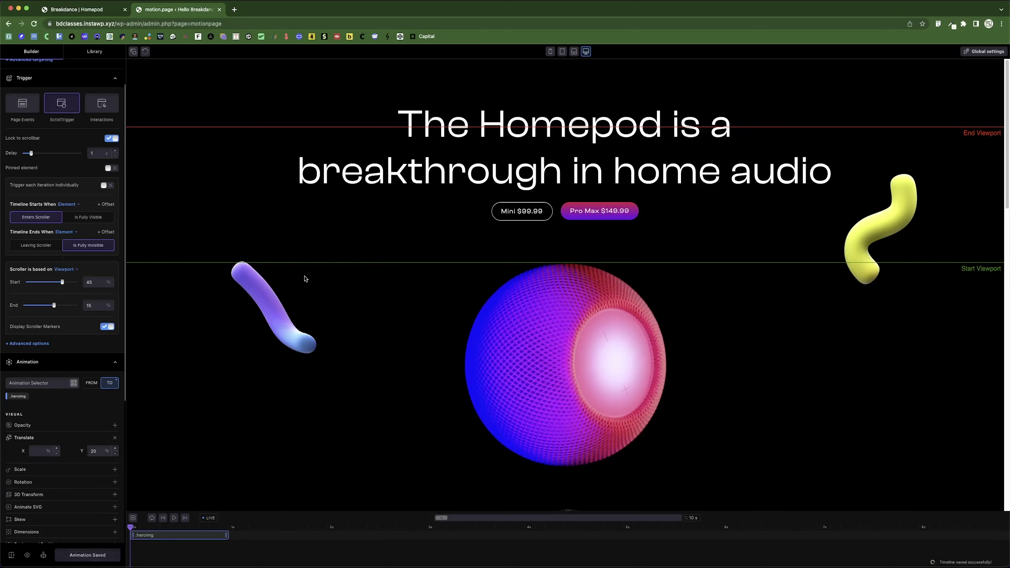
Step: Set the scroller's viewport end to -30% for the Homepod 2 timeline
scroll(305, 279, "down", 3)
scroll(305, 278, "up", 2)
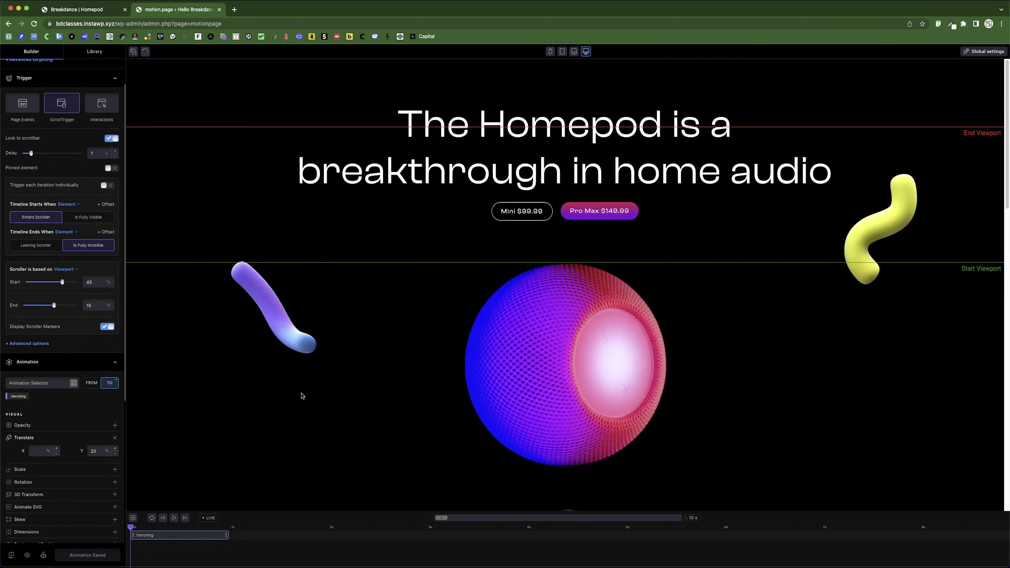
left_click_drag(55, 309, 44, 306)
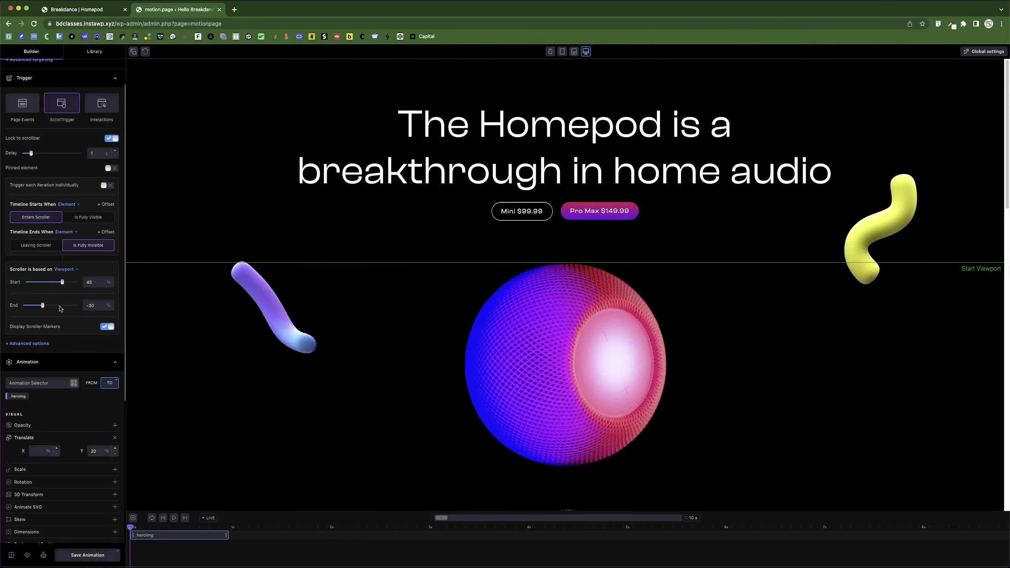
Step: Scroll the page preview back and forth to examine how the hero image moves with the changed trigger range
scroll(246, 330, "down", 5)
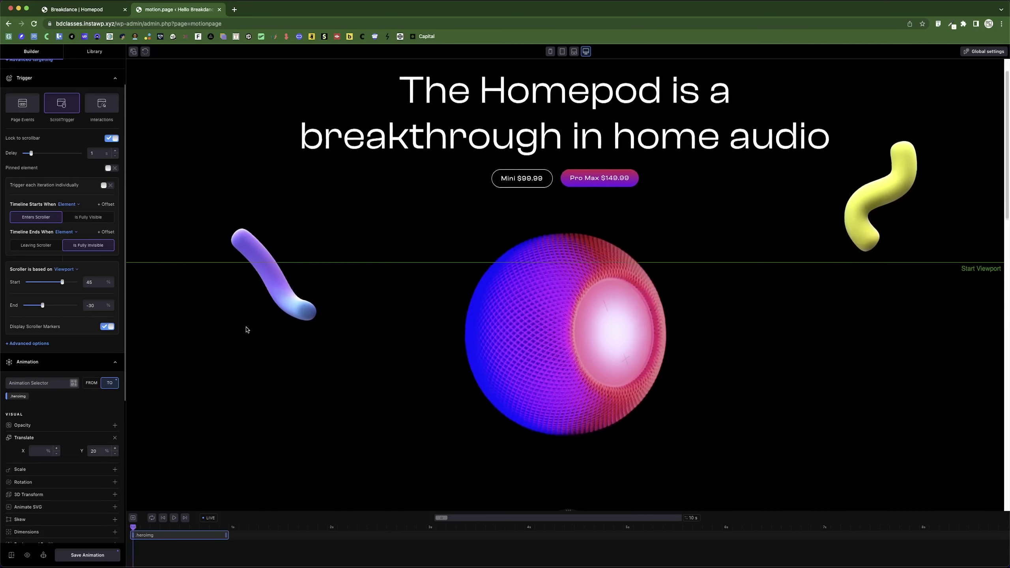
scroll(246, 330, "up", 5)
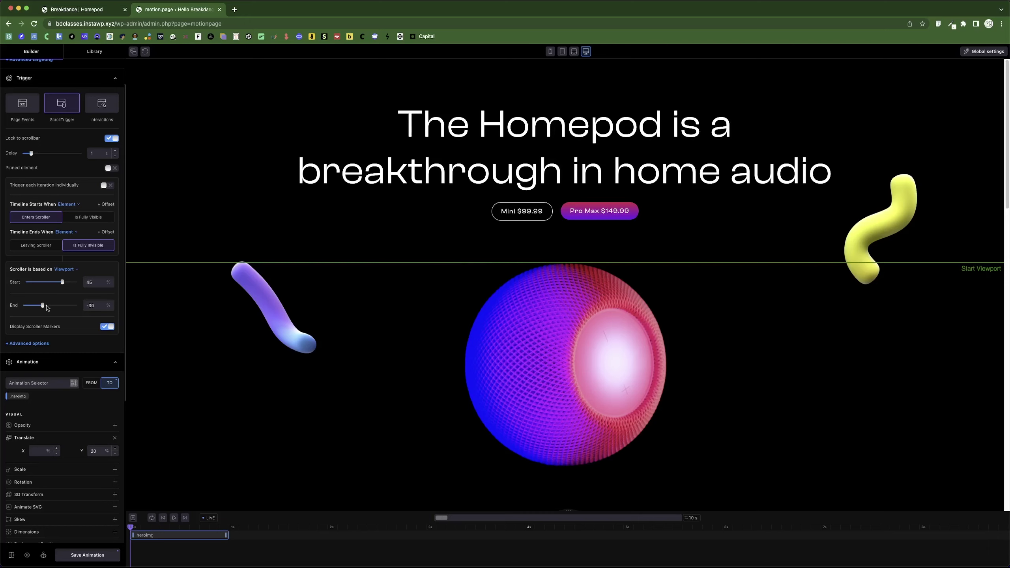
scroll(270, 280, "down", 5)
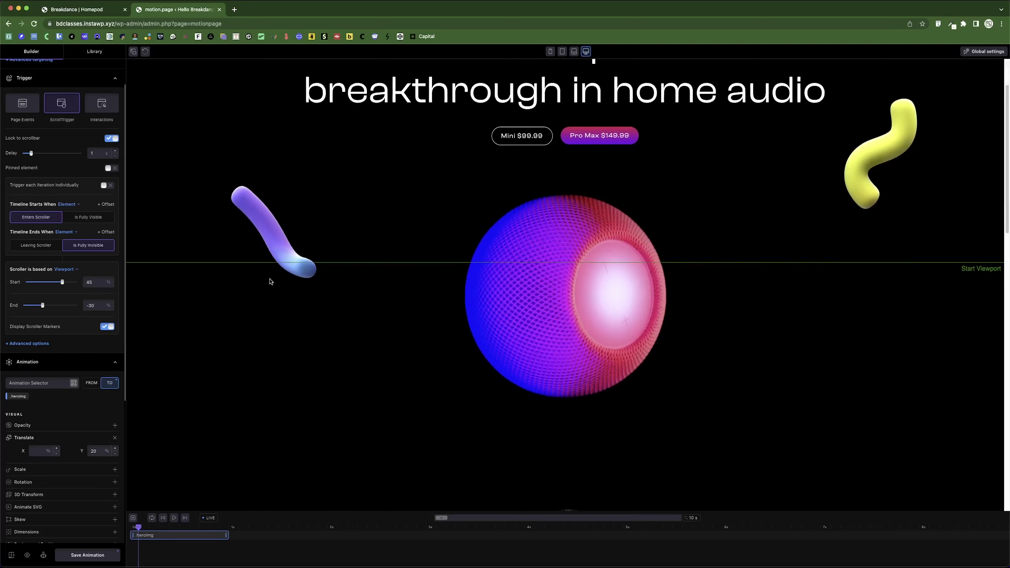
scroll(270, 280, "up", 5)
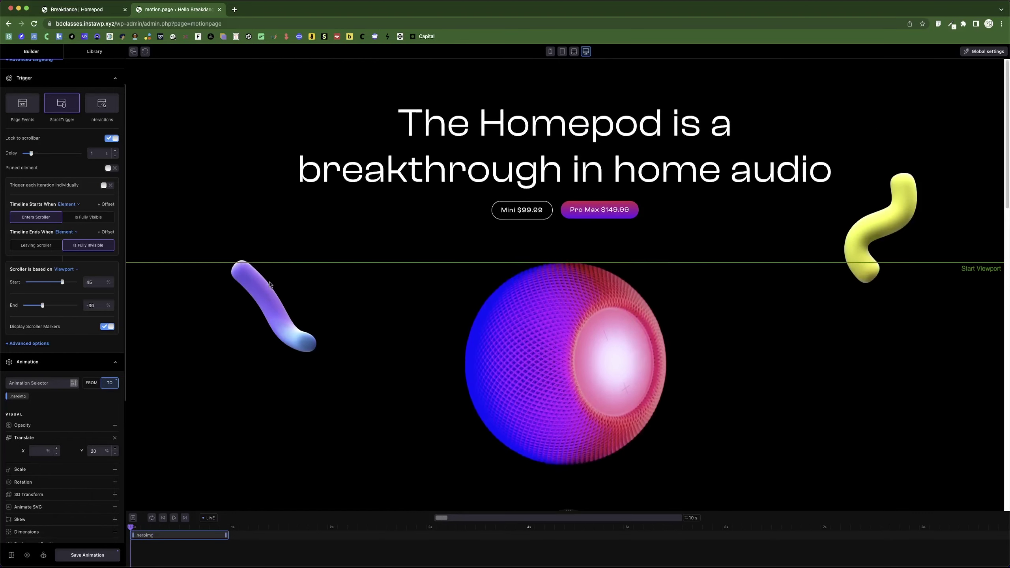
scroll(270, 282, "down", 3)
scroll(270, 283, "up", 3)
scroll(270, 284, "down", 3)
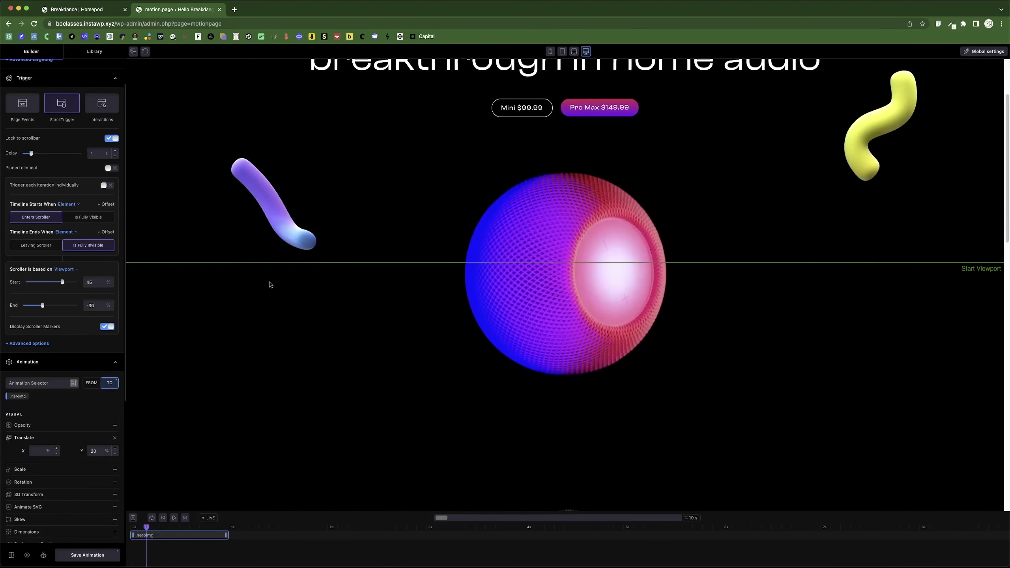
scroll(274, 284, "up", 3)
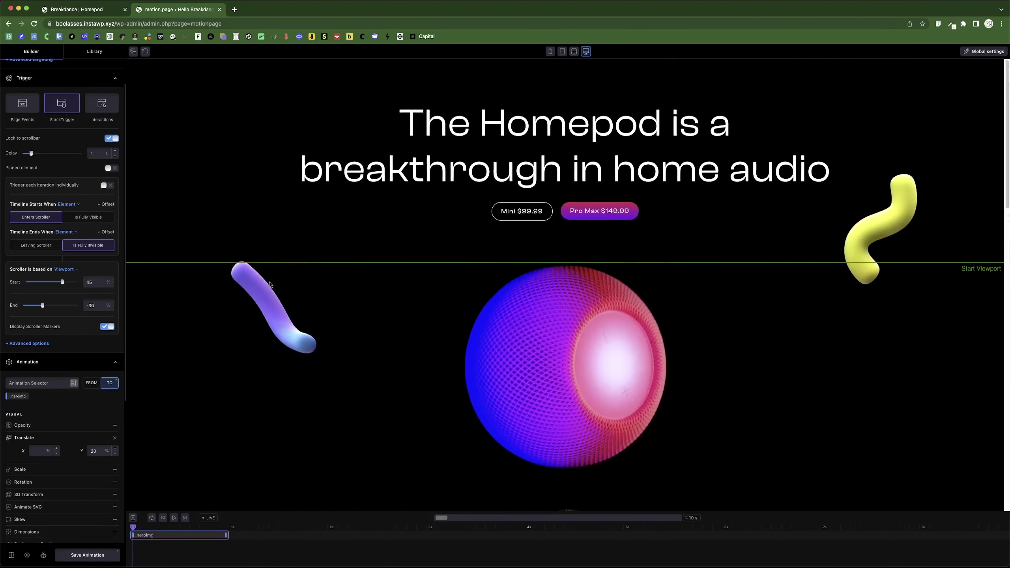
Step: Add a second animation to the timeline, target .heroimg2 with it, and make it a To animation
left_click(133, 518)
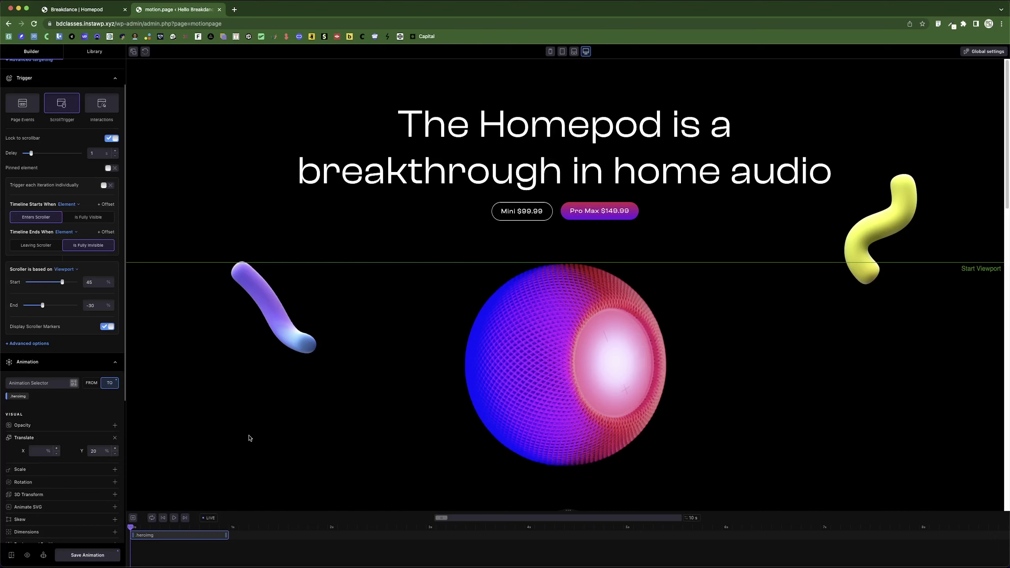
left_click(133, 518)
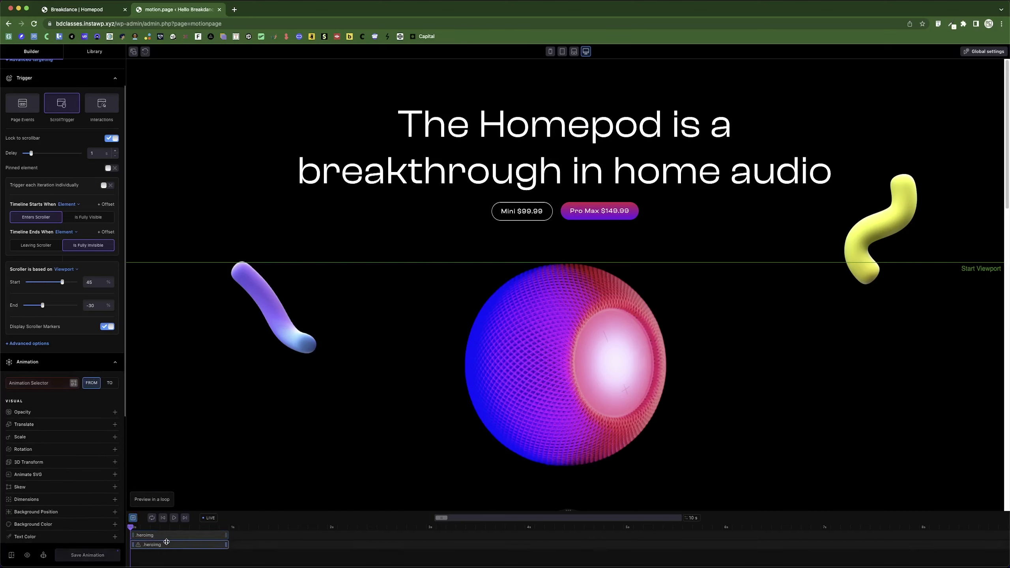
left_click(73, 383)
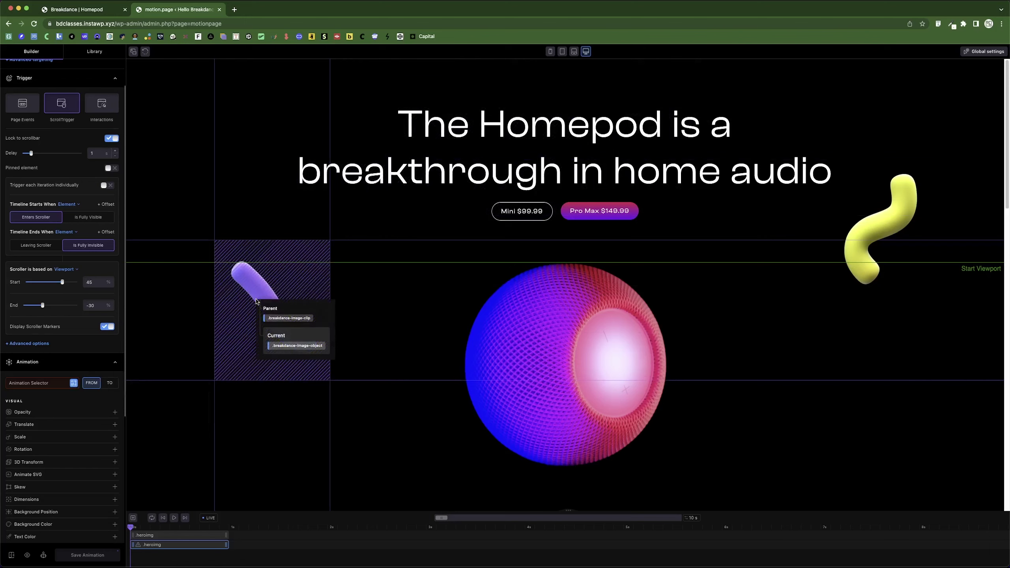
left_click(48, 383)
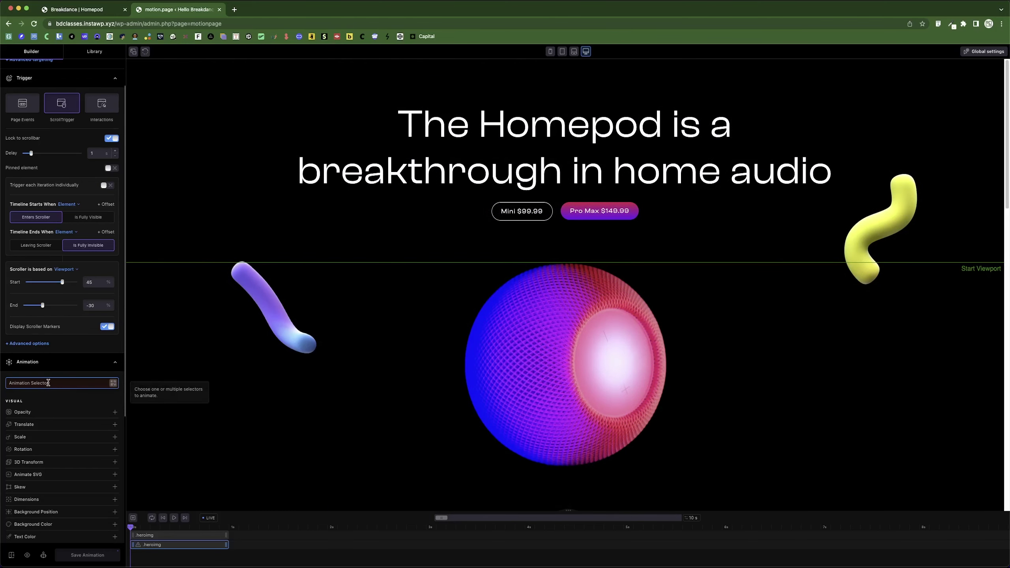
type("heroimg2.")
key("Return")
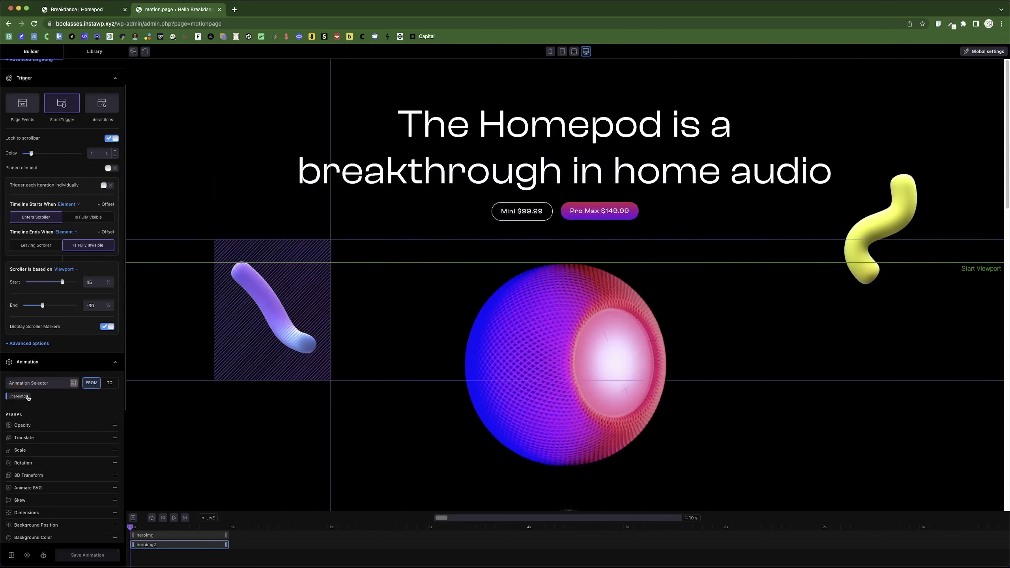
left_click(110, 384)
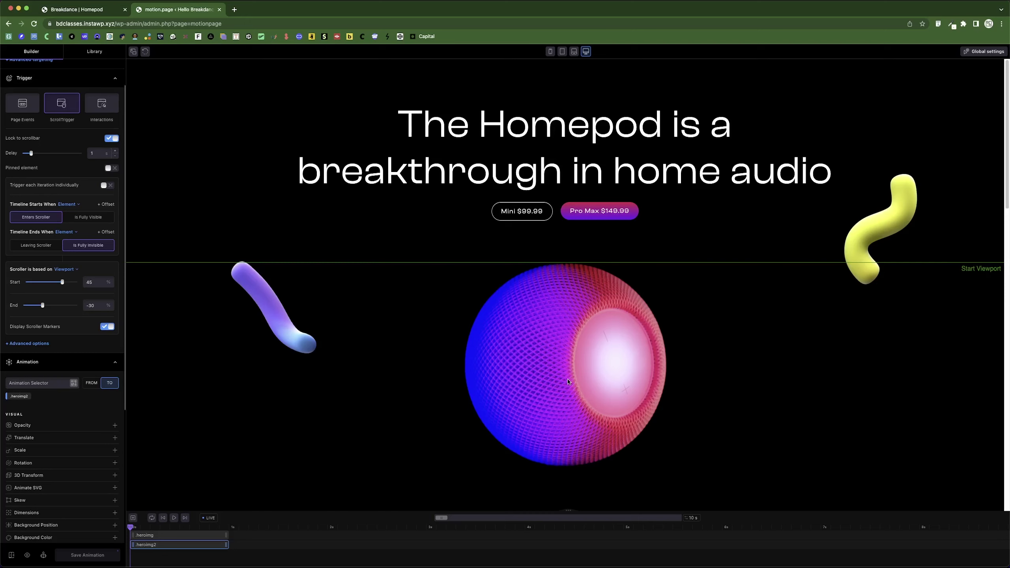
Step: Try adding .heroimg2 as a second selector of the .heroimg animation, preview the shared movement, and remove the selector again
left_click(162, 536)
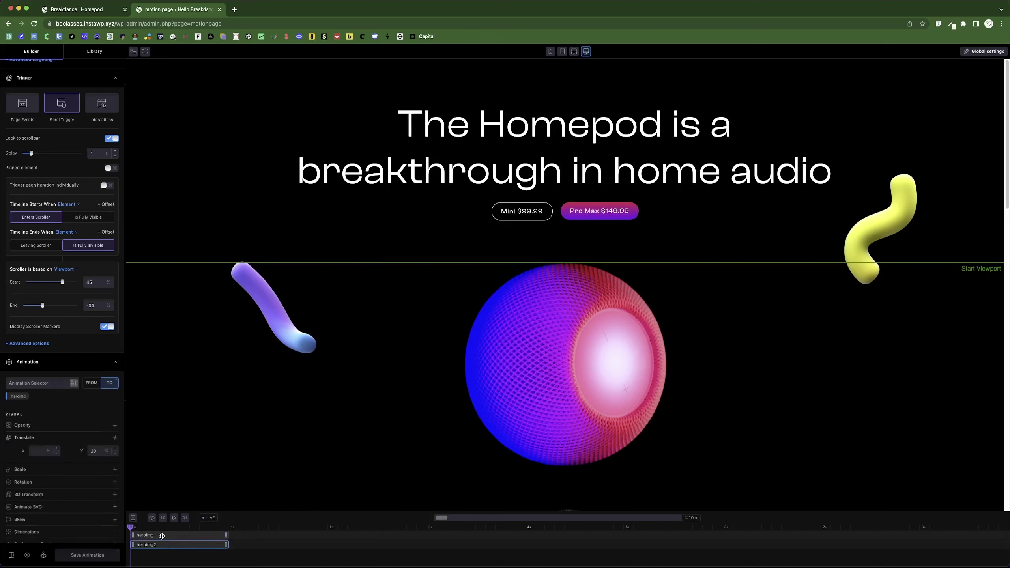
left_click(47, 387)
type(".heroimg2")
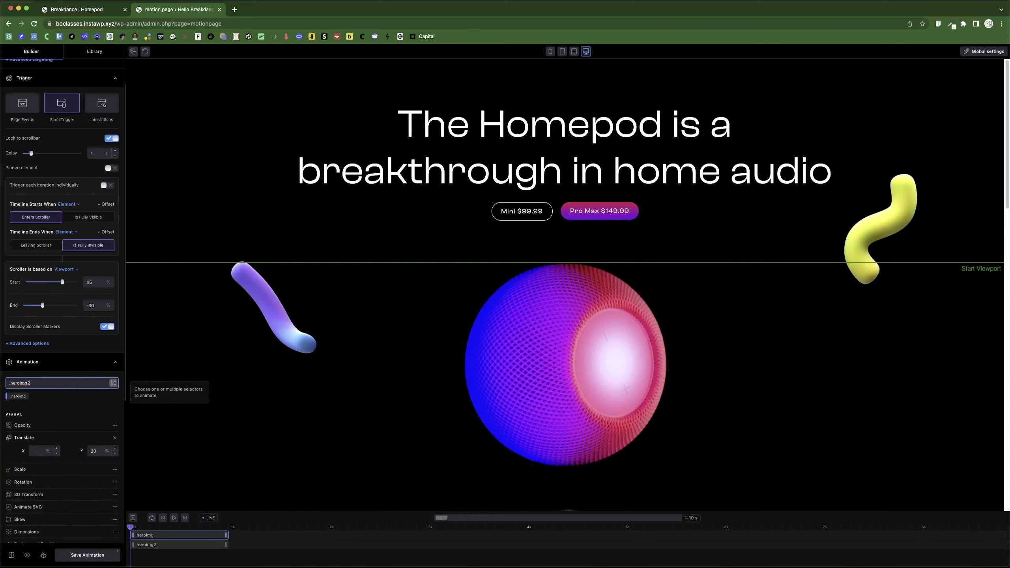
key("Return")
scroll(285, 315, "down", 3)
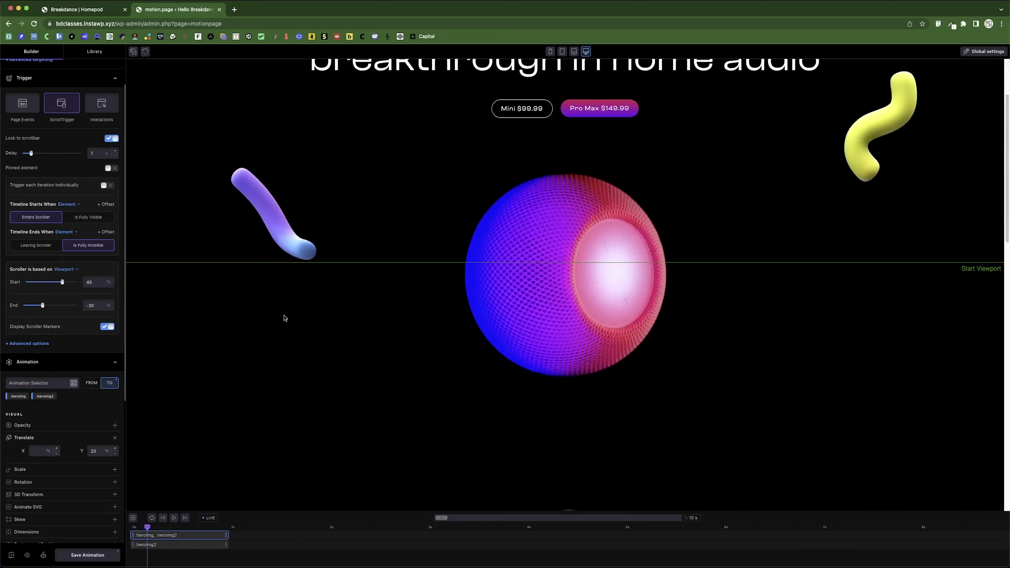
scroll(285, 317, "up", 5)
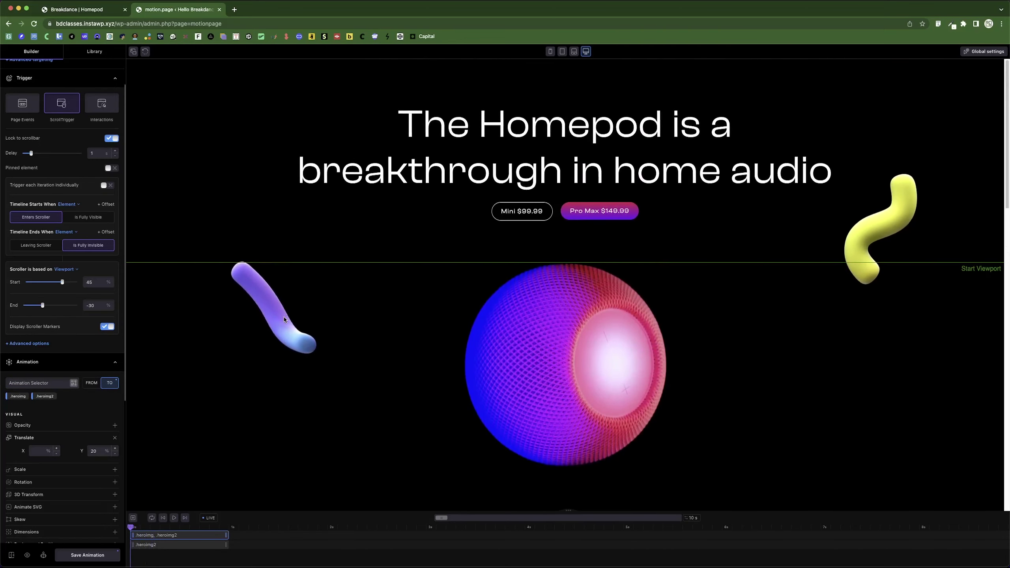
scroll(274, 297, "down", 3)
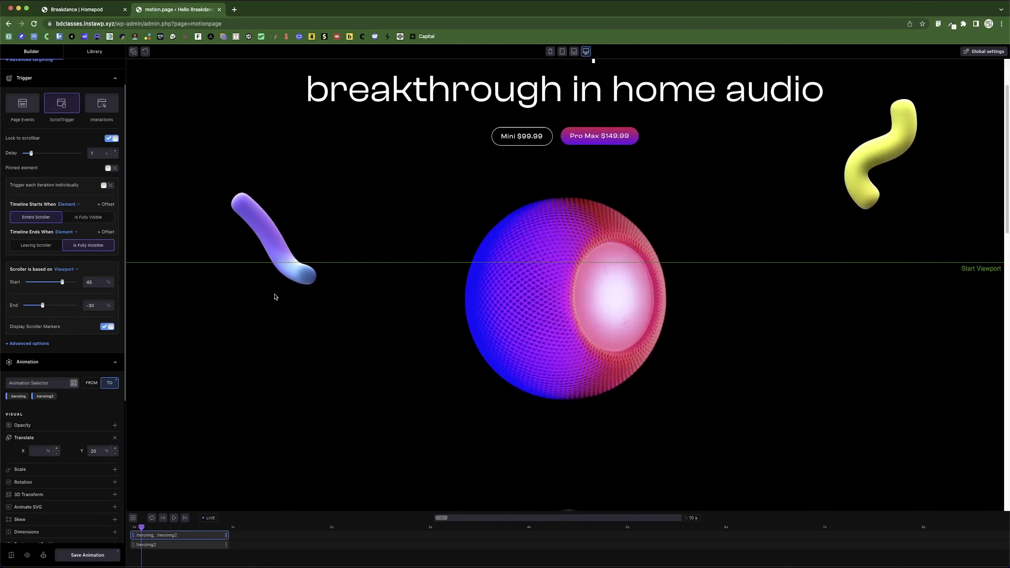
scroll(274, 296, "up", 3)
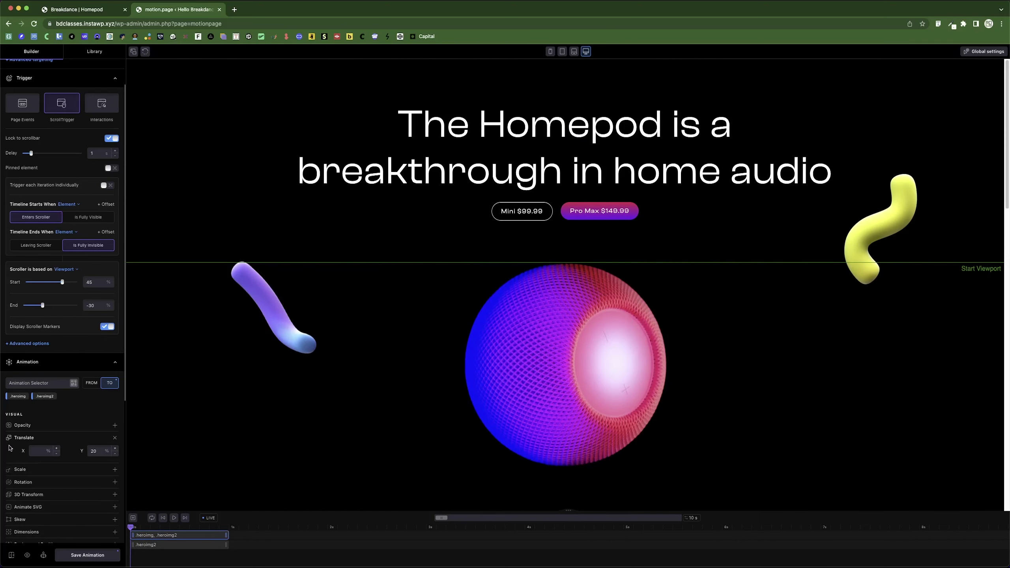
left_click(50, 397)
Step: Duplicate the .heroimg animation and delete the separate .heroimg2 animation from the timeline
right_click(163, 536)
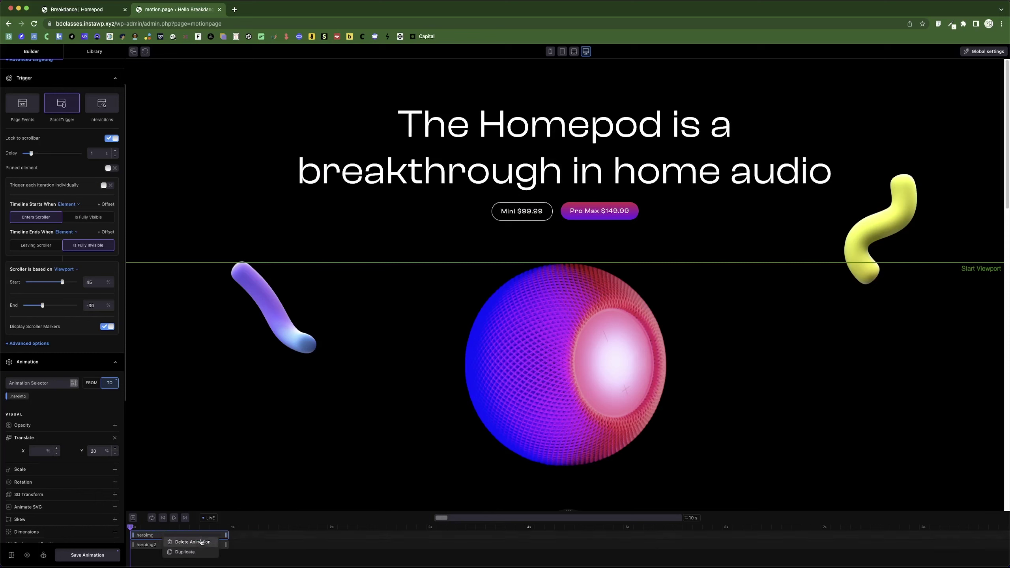
left_click(200, 553)
left_click(172, 547)
right_click(173, 547)
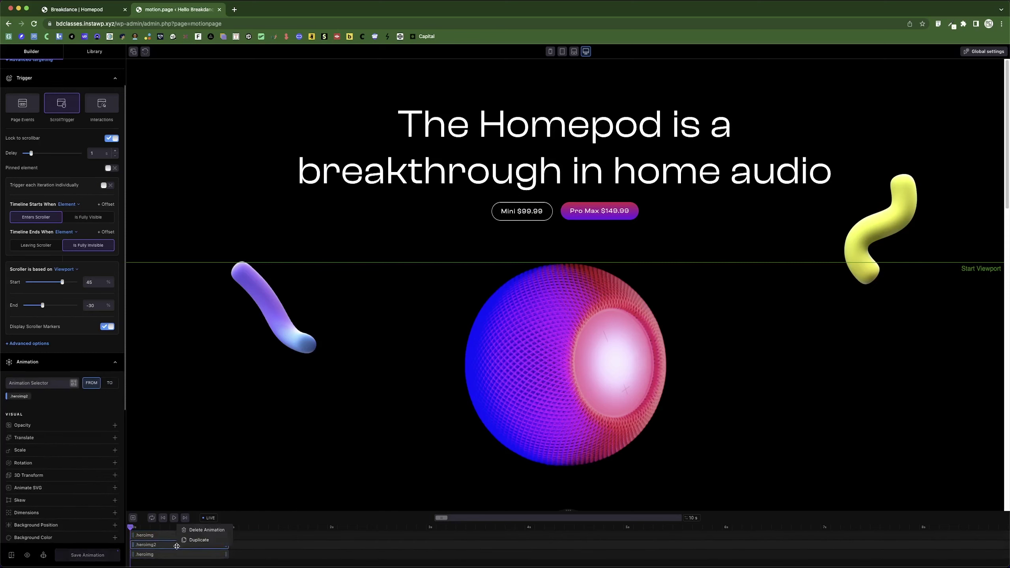
left_click(204, 530)
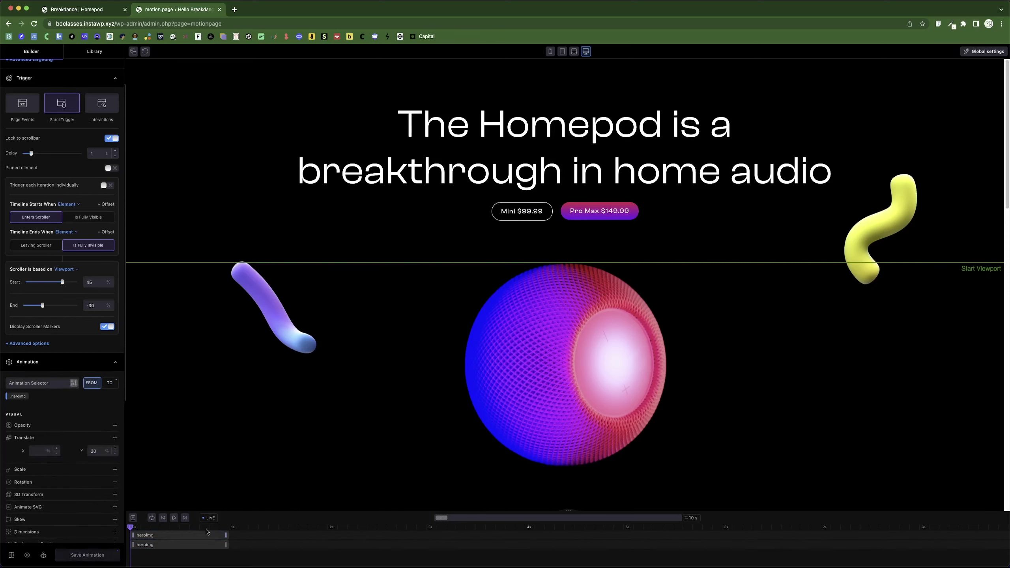
Step: Replace the duplicated animation's selector with .heroimg2 and test its movement in the page preview
left_click(169, 546)
left_click(31, 382)
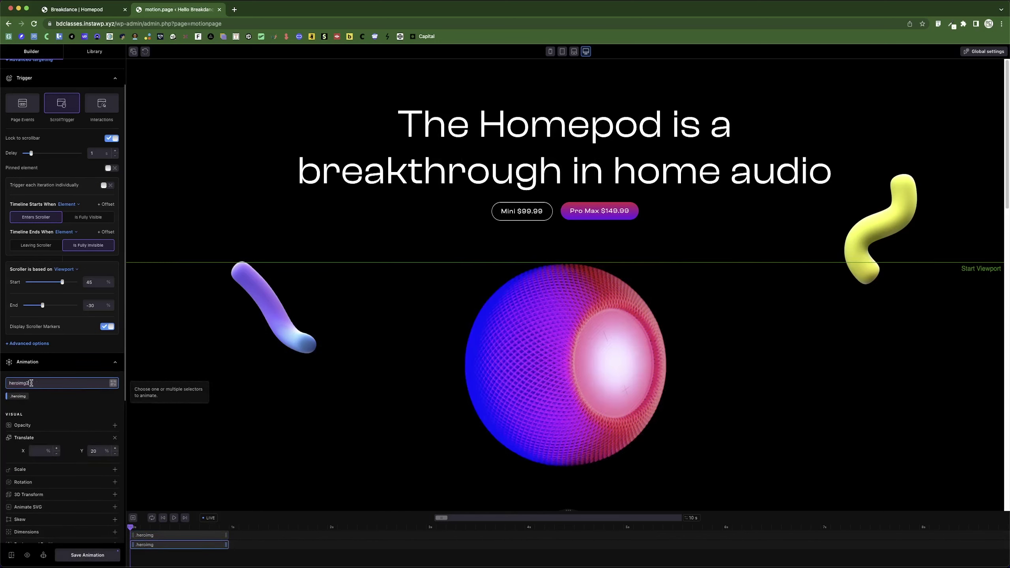
key("Return")
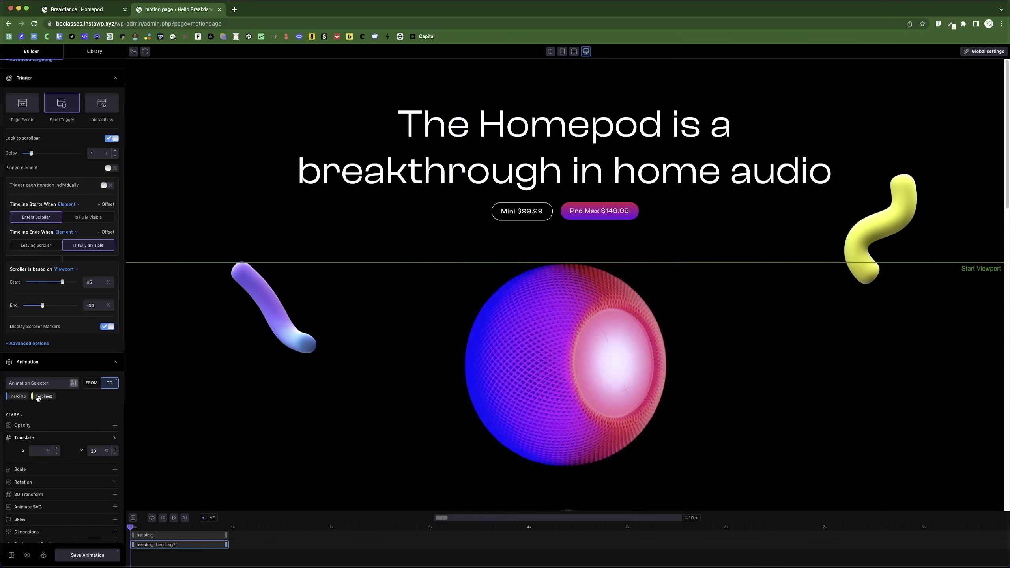
left_click(44, 395)
left_click(27, 383)
type(".heroimg2")
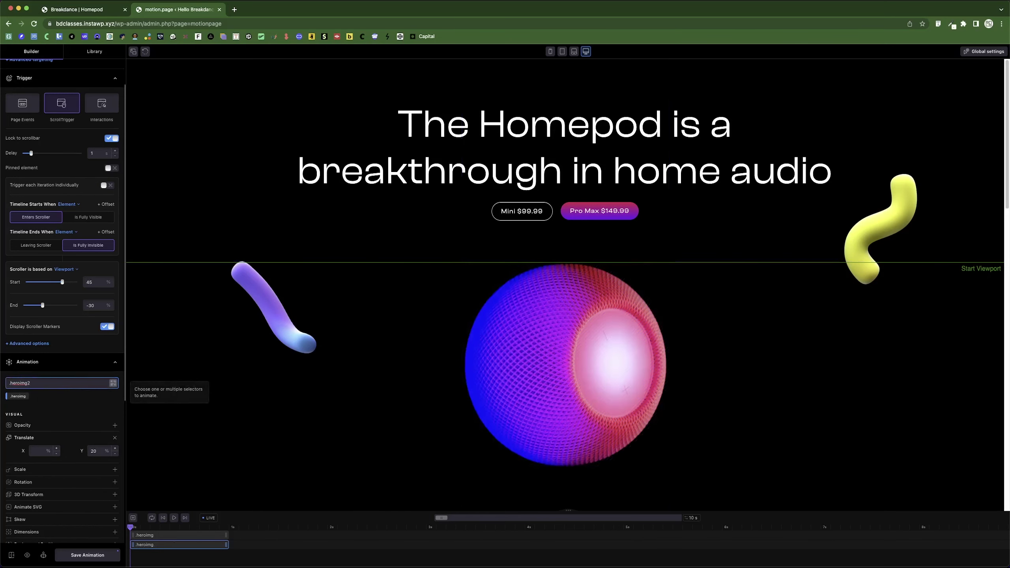
key("Return")
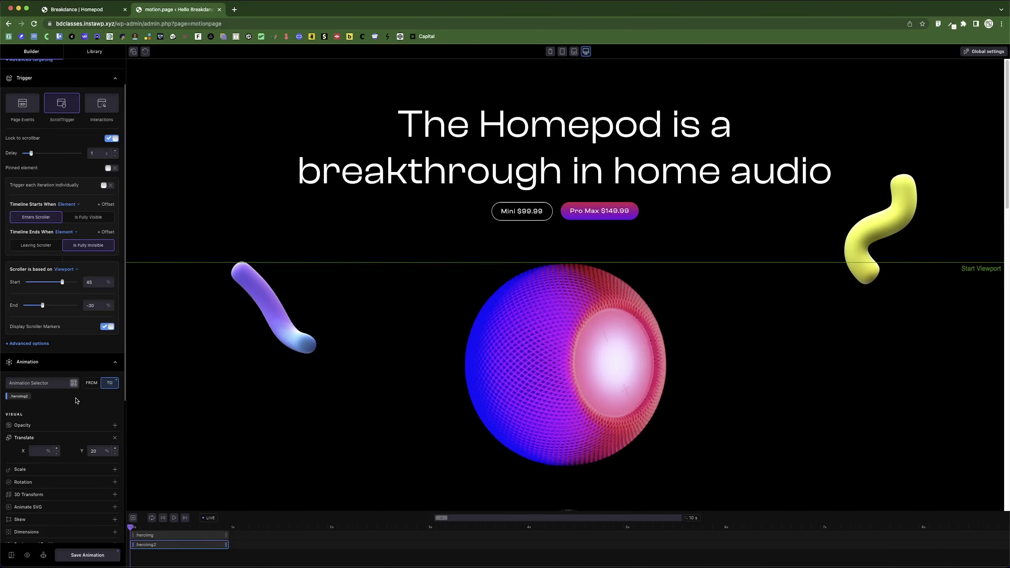
scroll(271, 378, "down", 3)
scroll(167, 396, "up", 3)
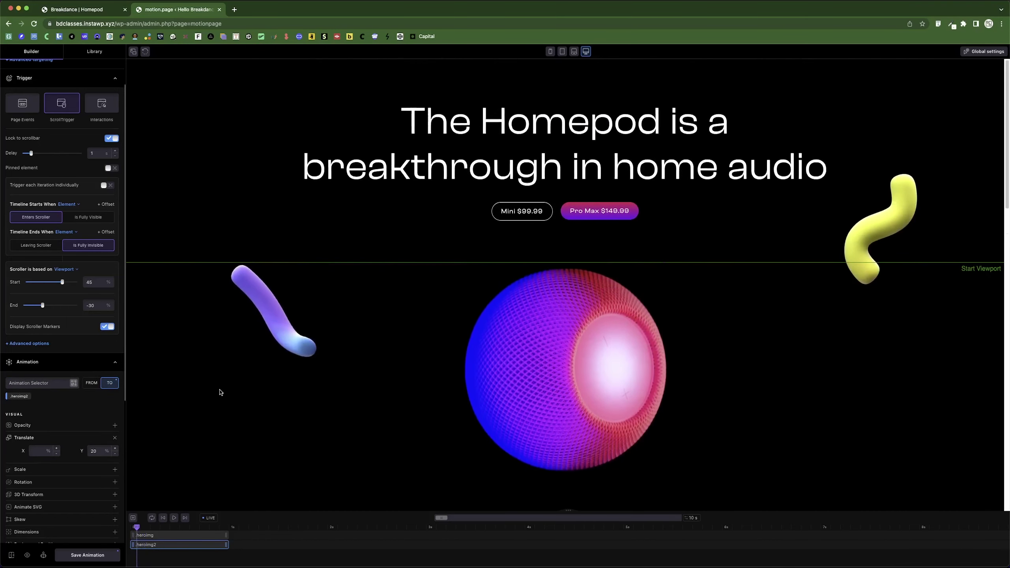
scroll(62, 447, "down", 3)
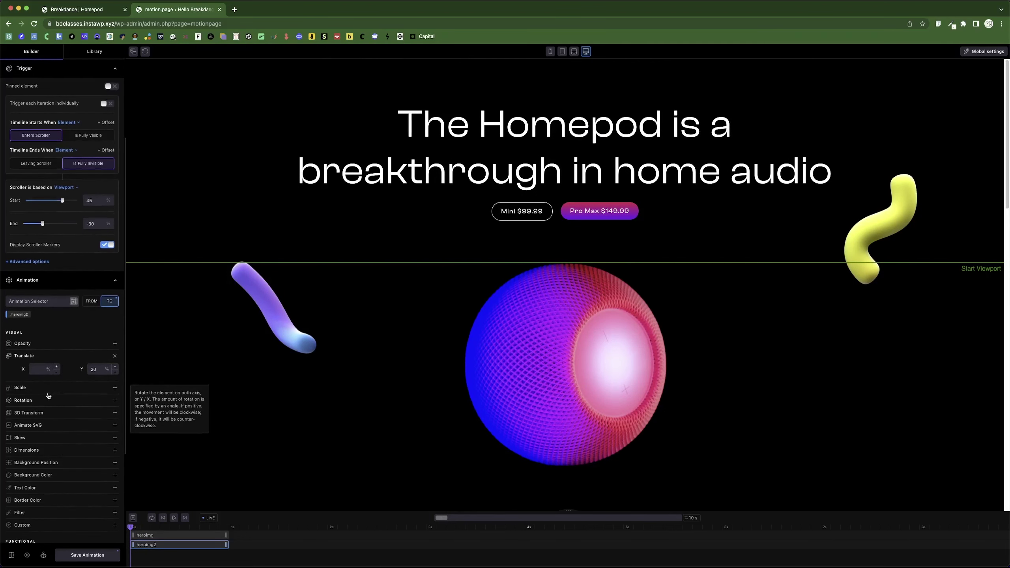
Step: Set the .heroimg2 animation's X translation to 20% after trying 10% in the page preview, and save the animation
left_click(43, 369)
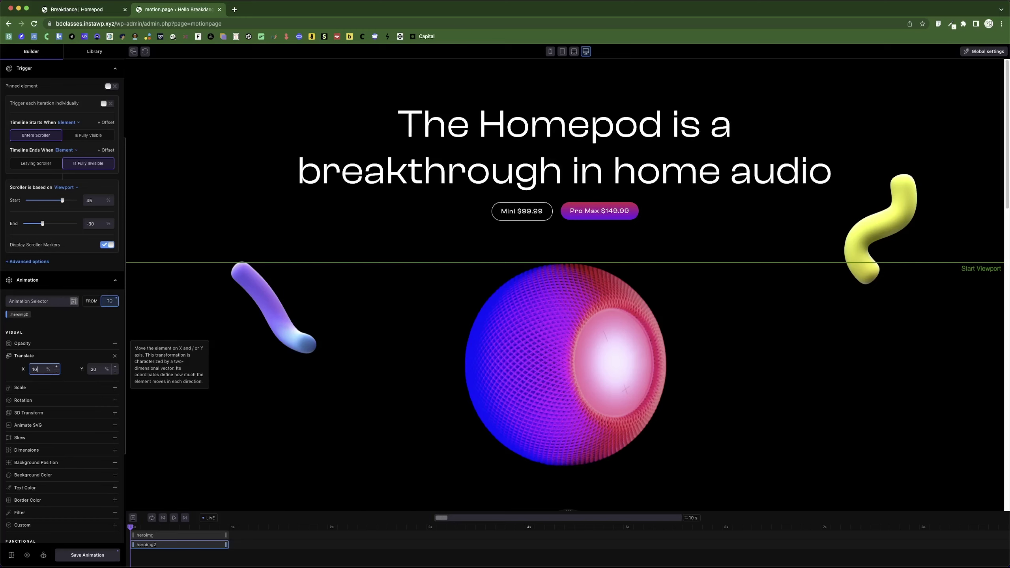
scroll(354, 415, "down", 5)
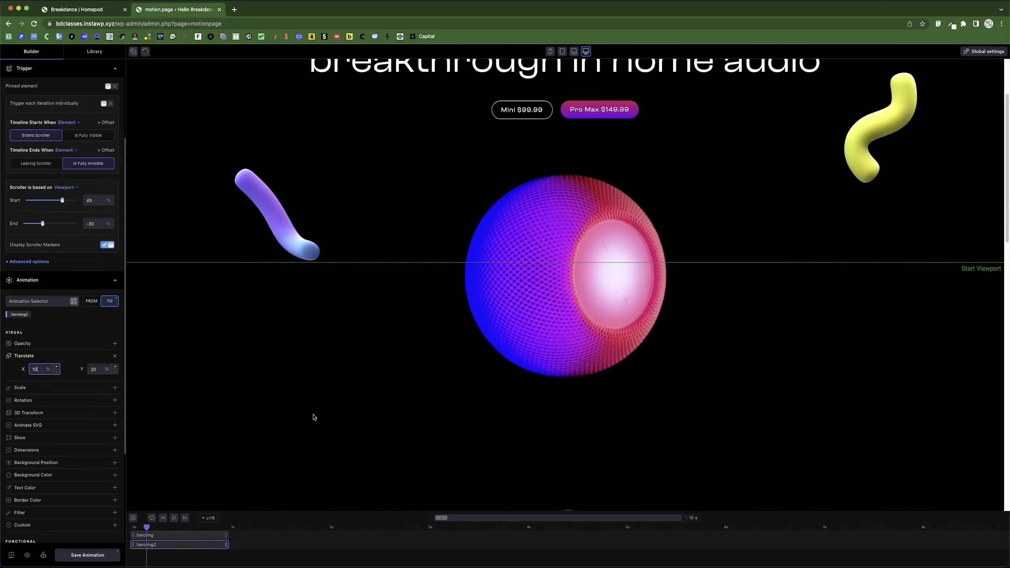
scroll(293, 417, "up", 5)
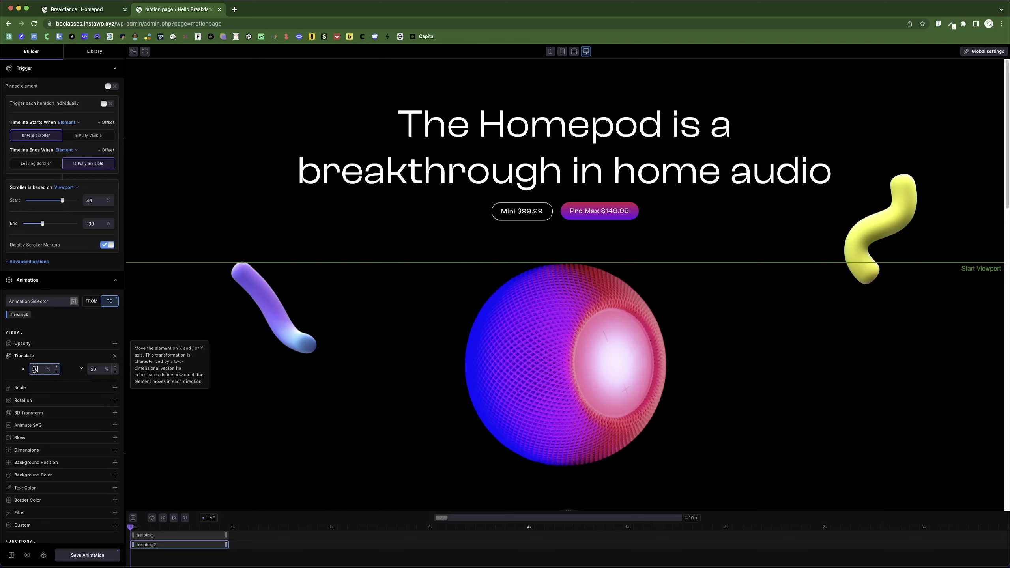
scroll(322, 355, "down", 5)
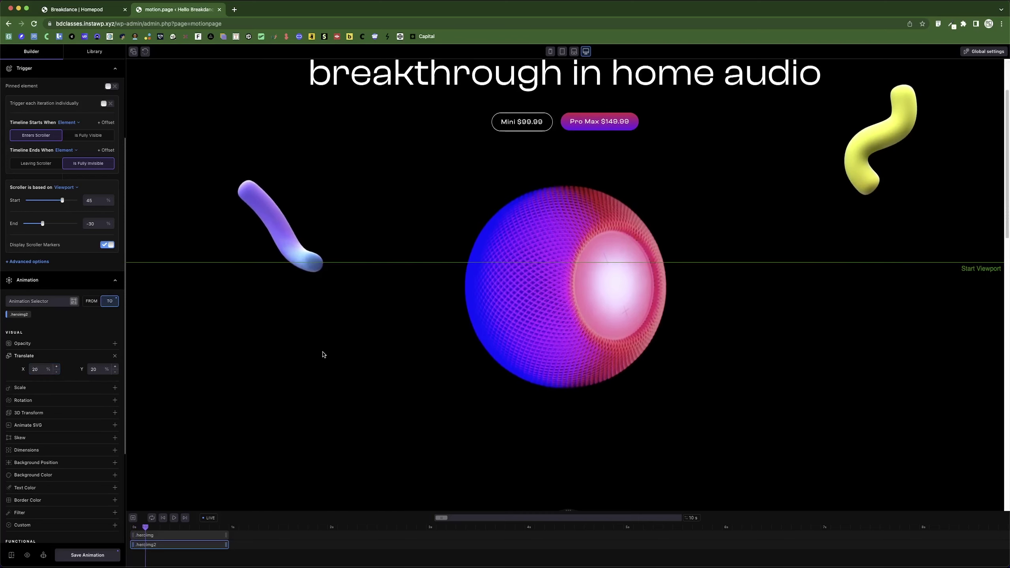
scroll(323, 356, "up", 5)
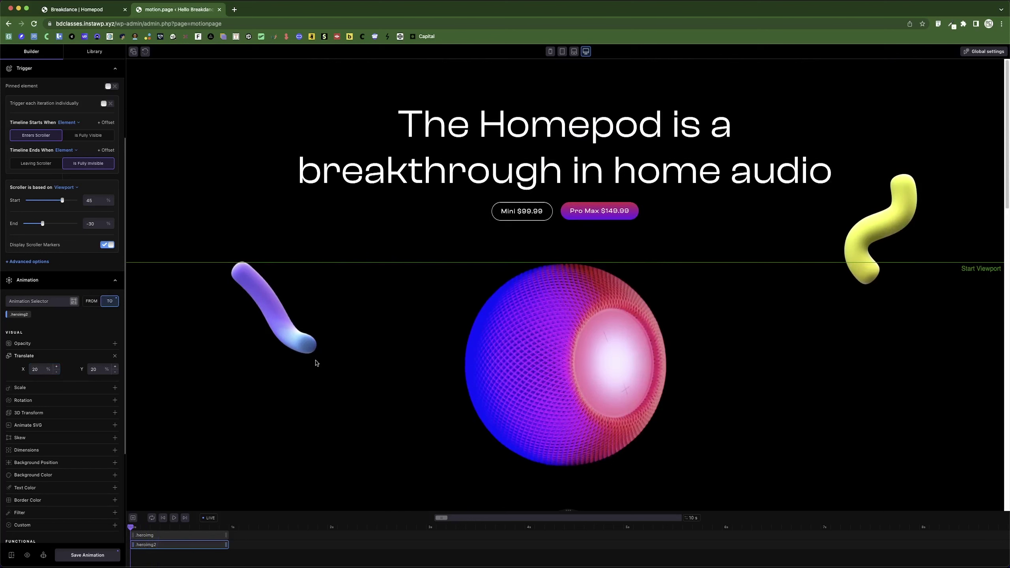
left_click(112, 554)
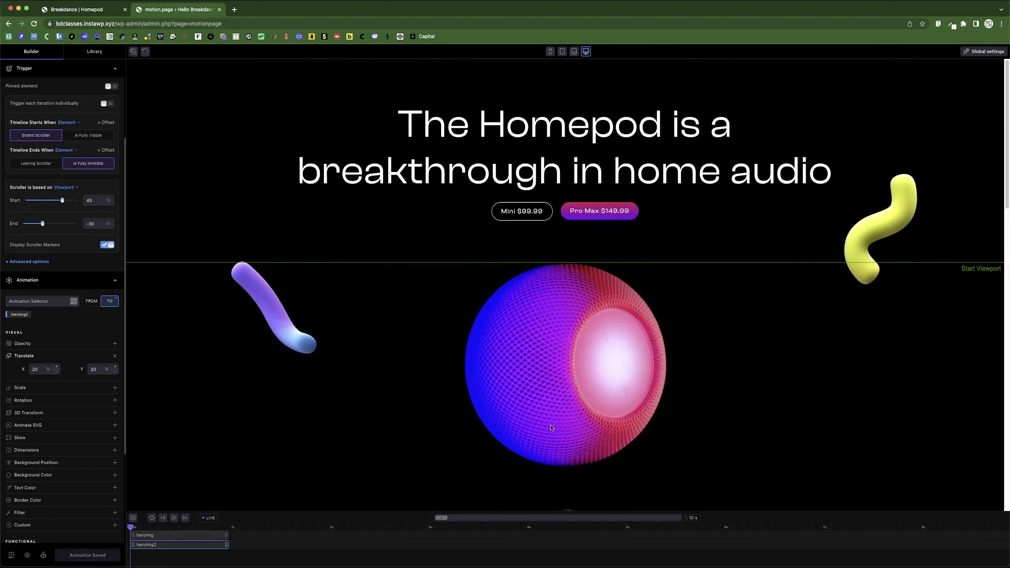
Step: Add a scale of 1.2 to the .heroimg animation, save it, and test the growth in the page preview
left_click(172, 536)
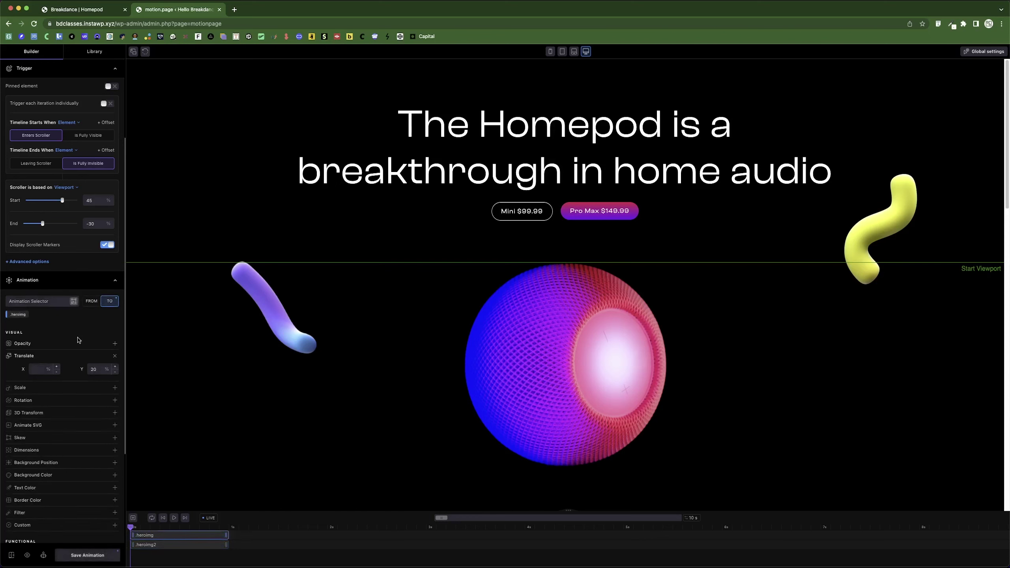
left_click(64, 392)
left_click(100, 401)
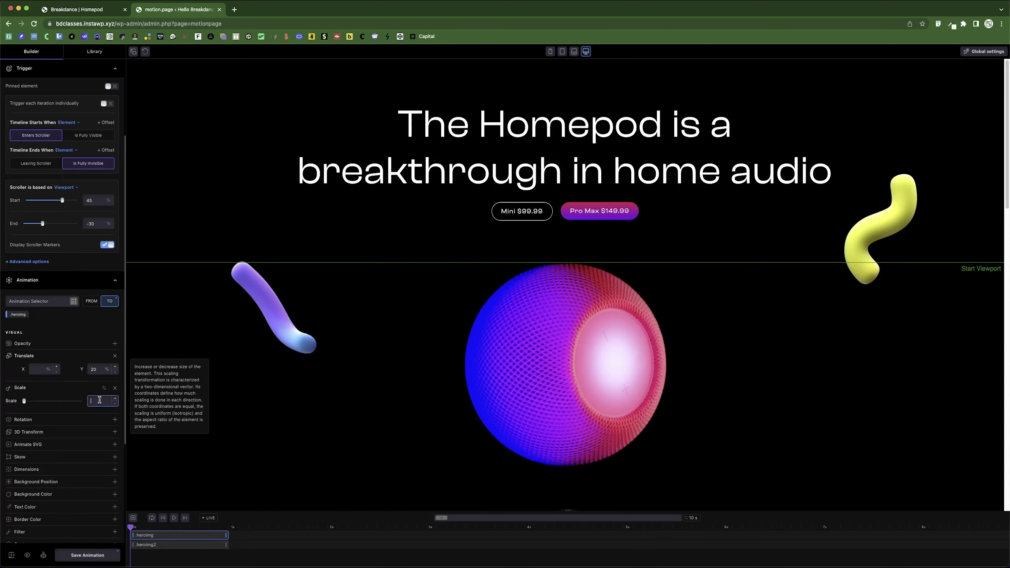
type("1.2")
left_click(105, 560)
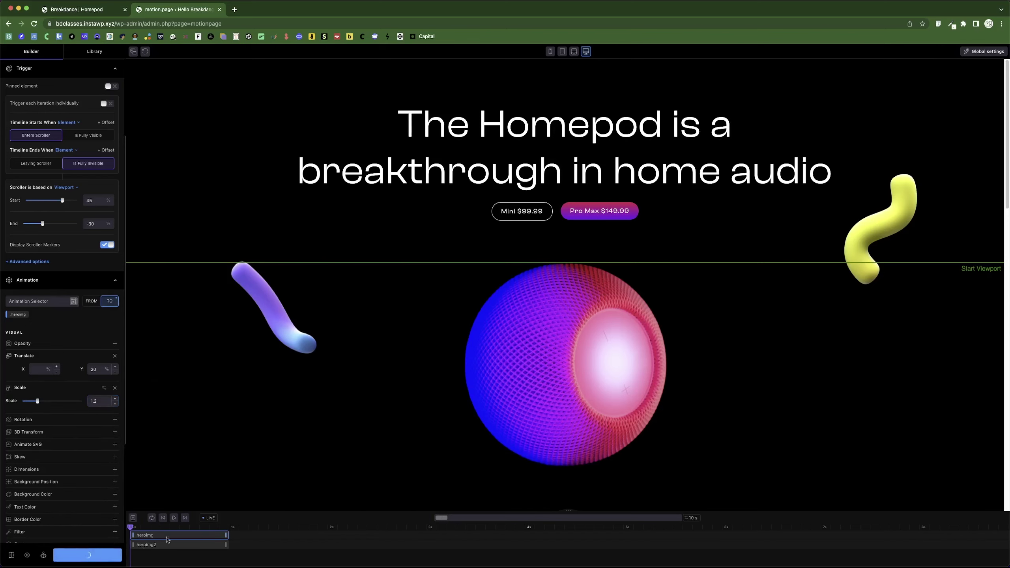
scroll(306, 345, "down", 3)
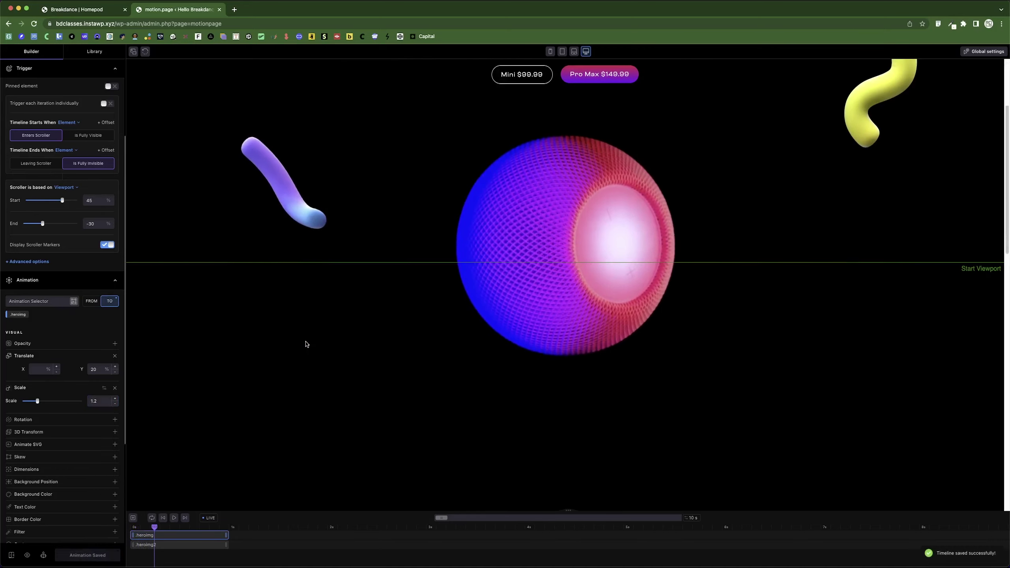
scroll(306, 344, "up", 4)
scroll(305, 343, "down", 4)
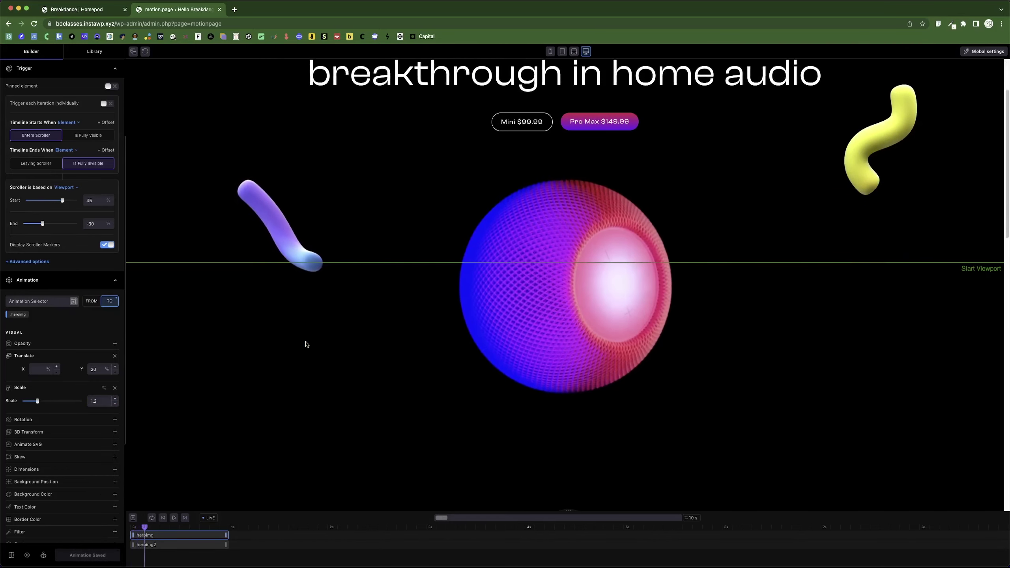
scroll(305, 343, "up", 4)
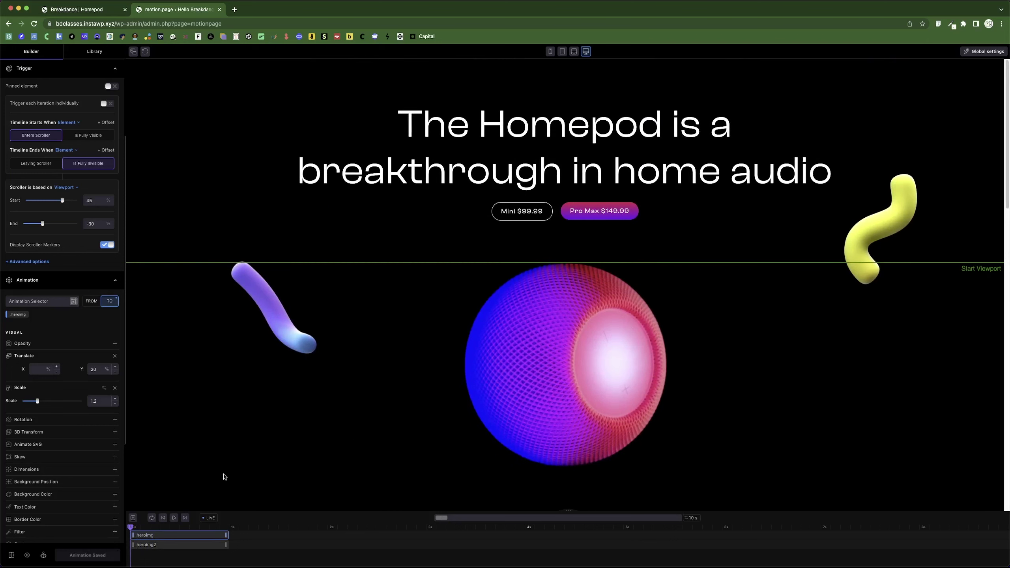
Step: Add a third animation to the timeline, target .heroimg3 with it, and make it a To animation
left_click(133, 518)
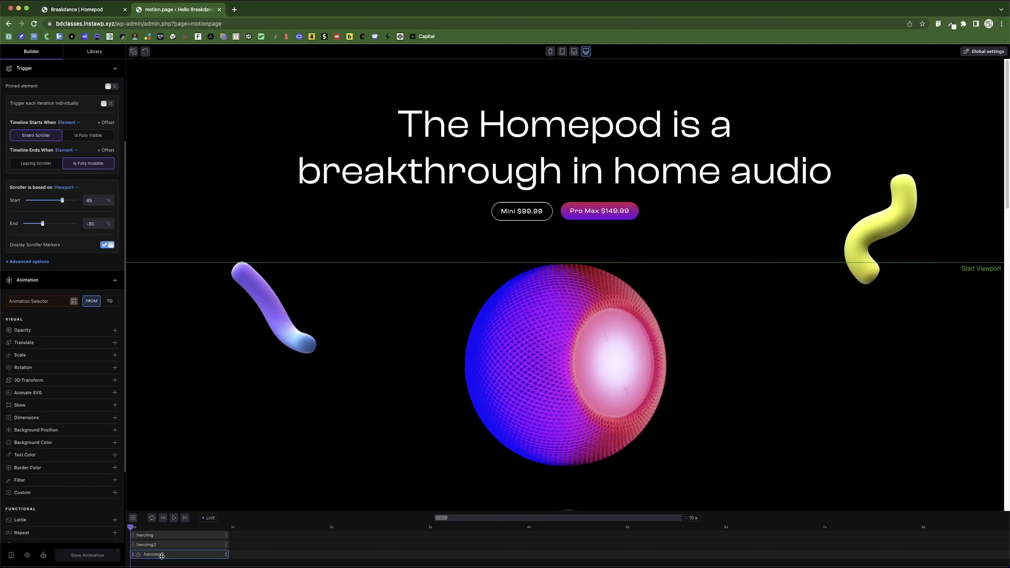
left_click(38, 302)
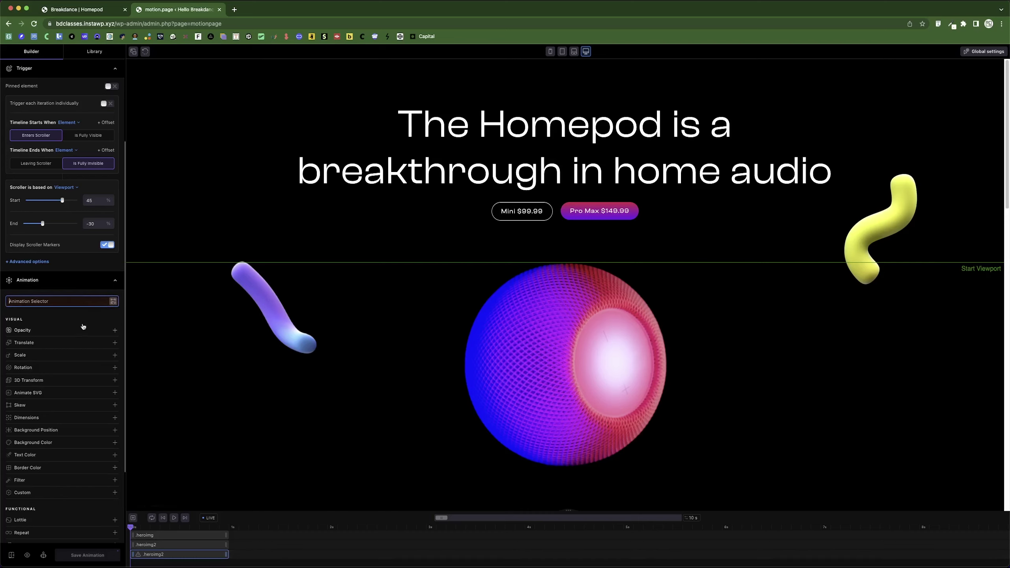
type(".heroimg2")
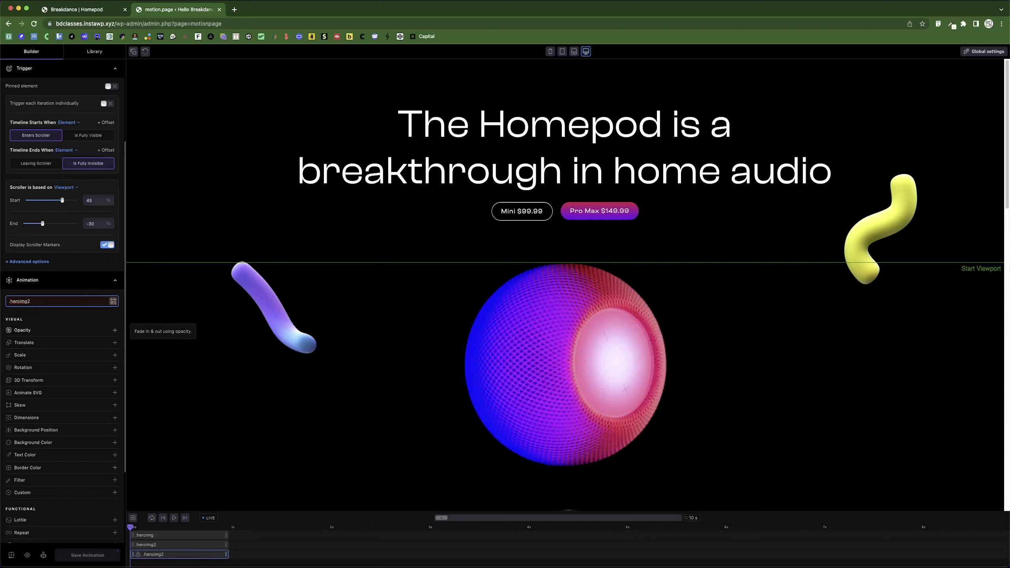
key("Return")
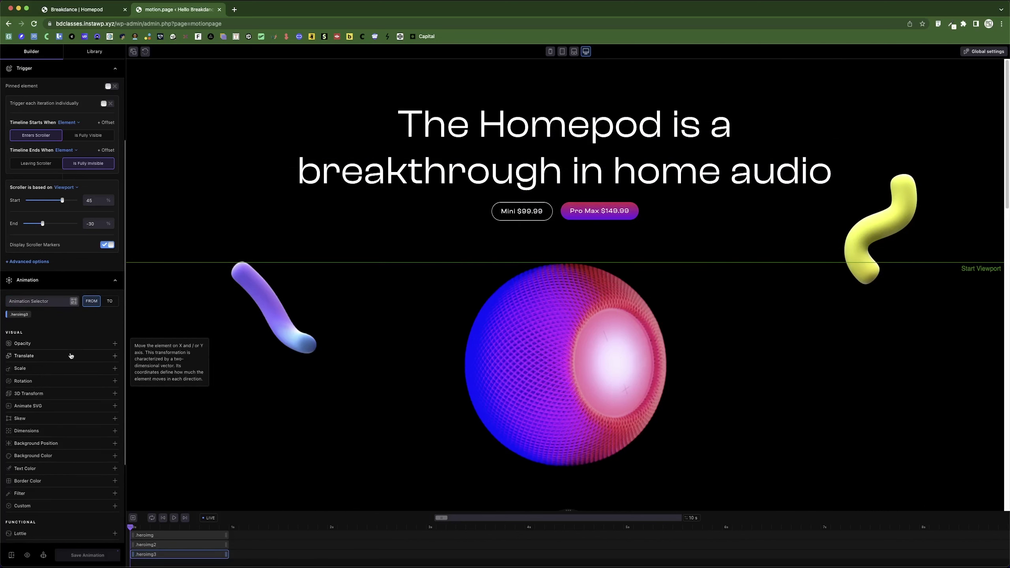
left_click(109, 300)
Step: Add a translation of -20% on both X and Y to the .heroimg3 animation and save it
left_click(43, 359)
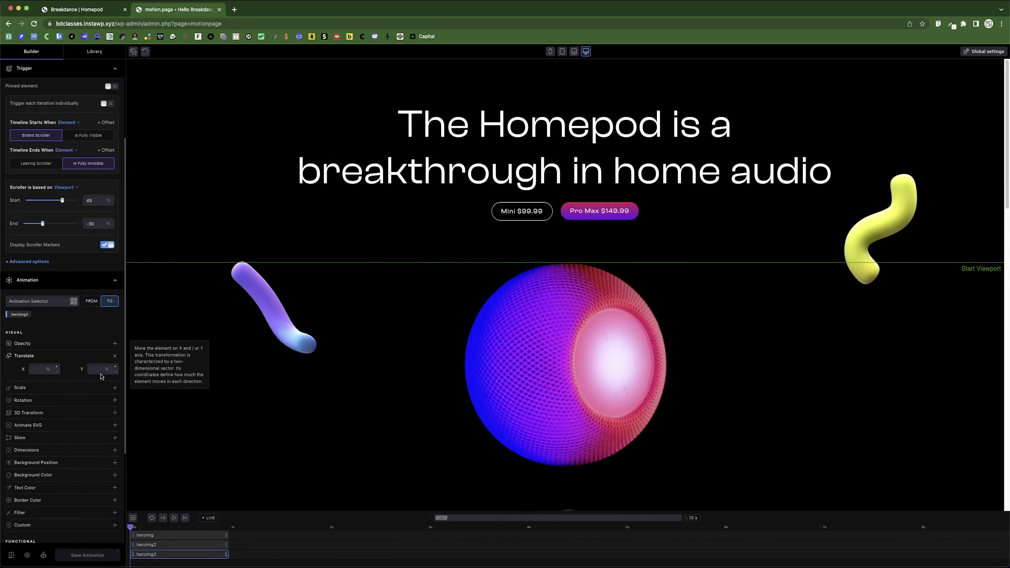
left_click(96, 370)
type("-20")
left_click(36, 369)
type("-2")
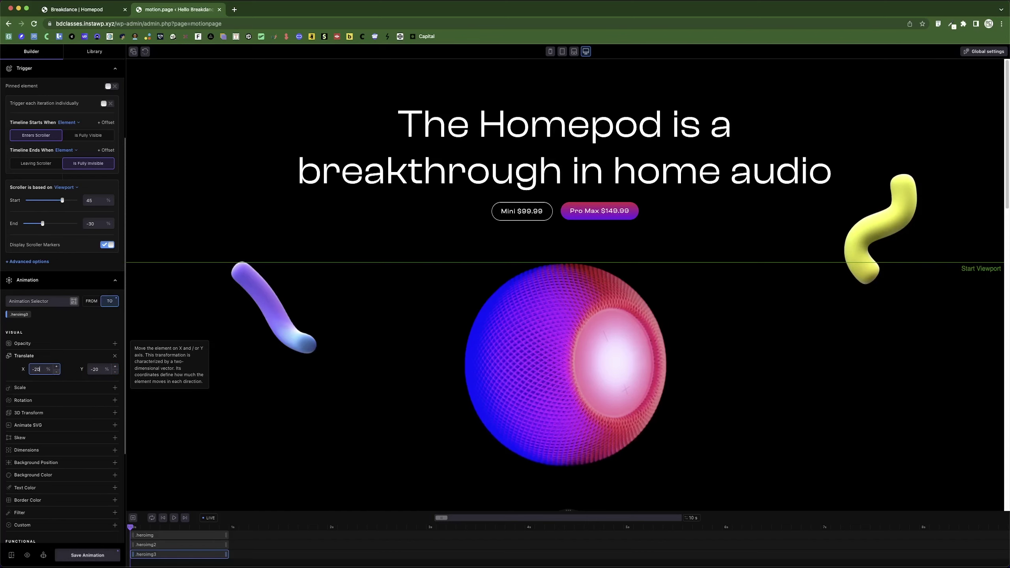
type("0")
left_click(88, 555)
Step: Examine the combined scroll movement of the three hero images in the builder's page preview
scroll(307, 304, "down", 1)
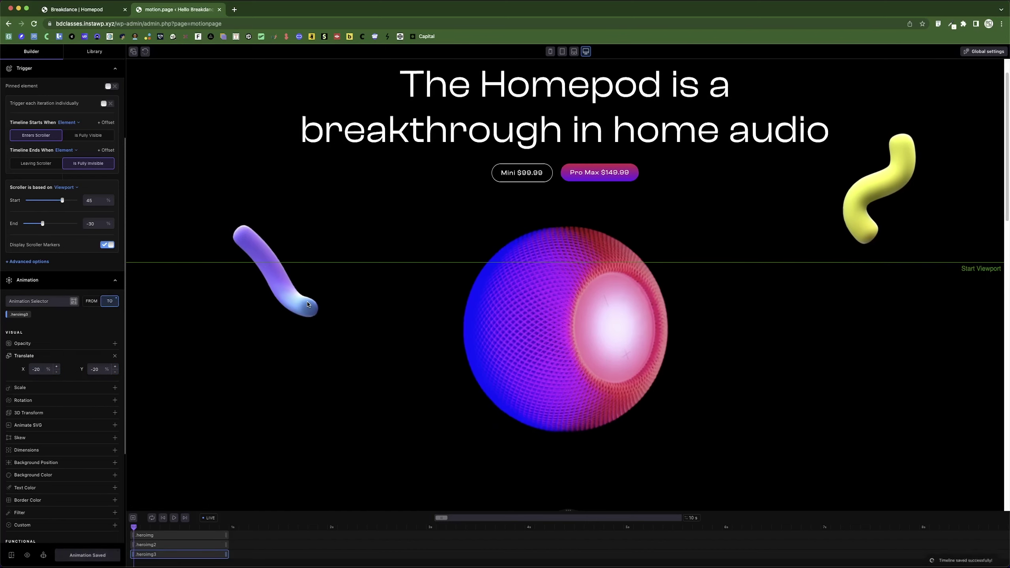
scroll(309, 304, "down", 2)
scroll(308, 305, "up", 3)
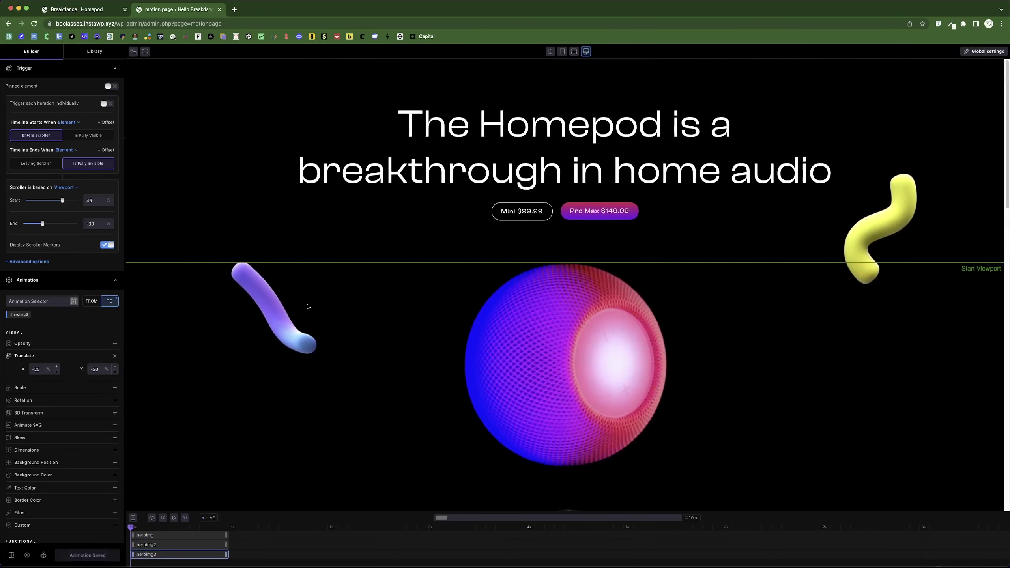
scroll(308, 306, "down", 4)
scroll(308, 307, "up", 4)
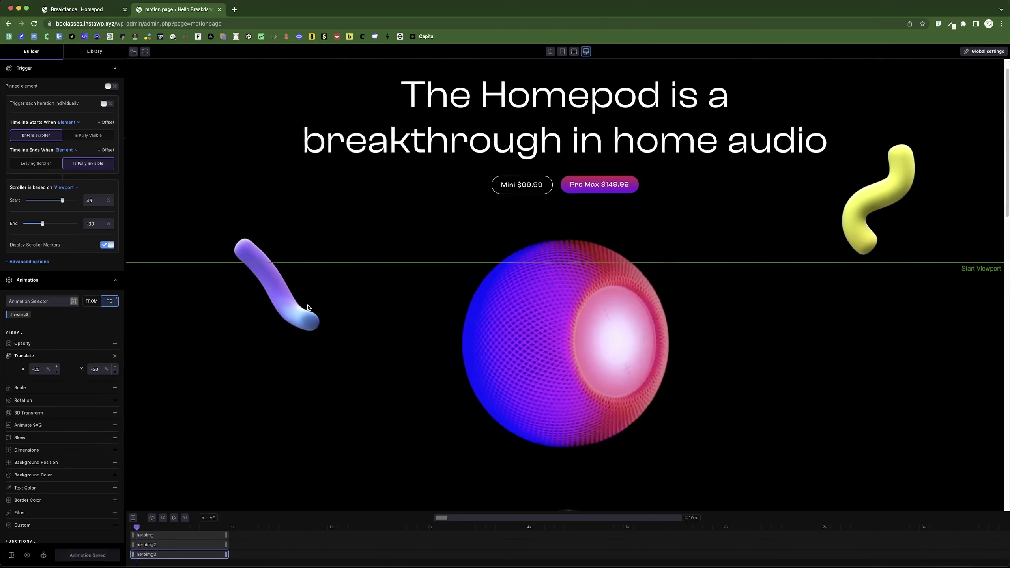
scroll(308, 309, "down", 4)
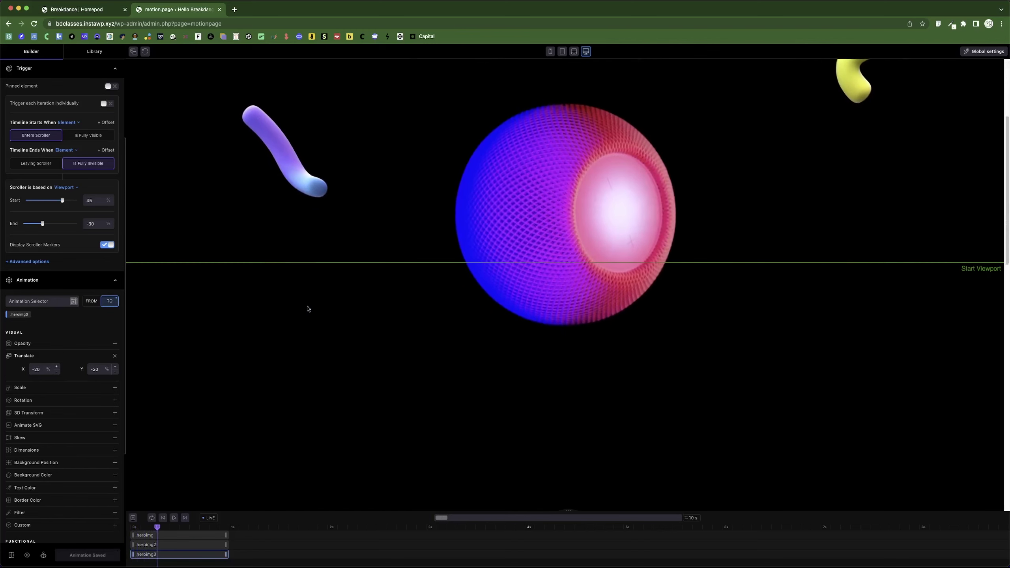
scroll(309, 309, "up", 4)
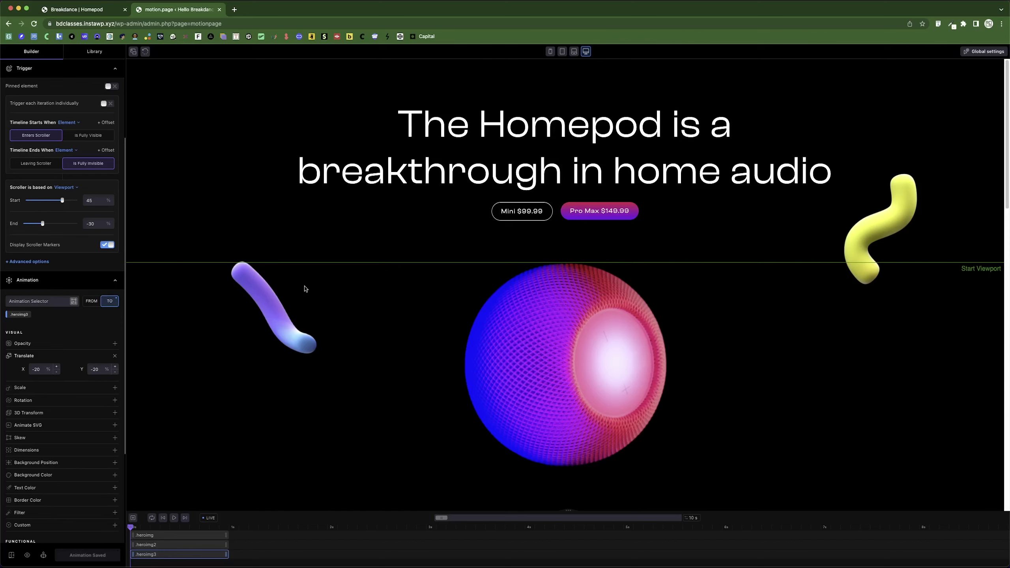
scroll(385, 281, "down", 4)
scroll(385, 281, "down", 3)
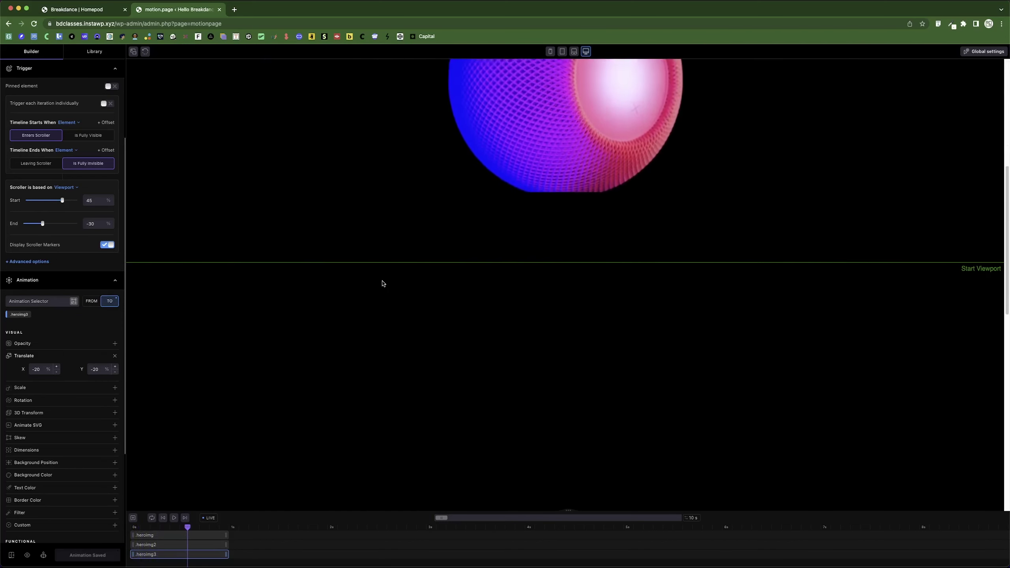
scroll(385, 282, "up", 7)
scroll(384, 283, "down", 5)
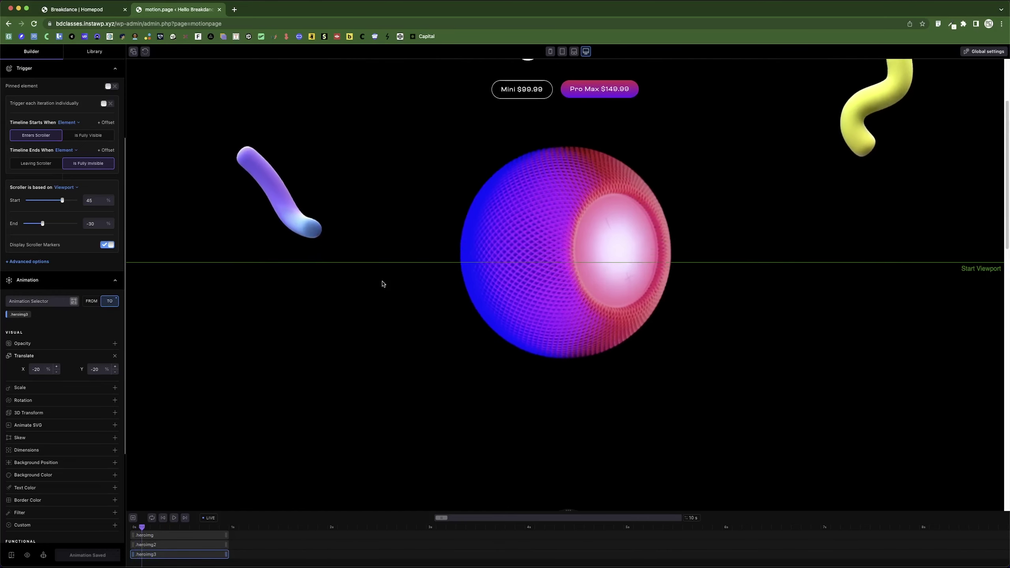
scroll(384, 283, "down", 4)
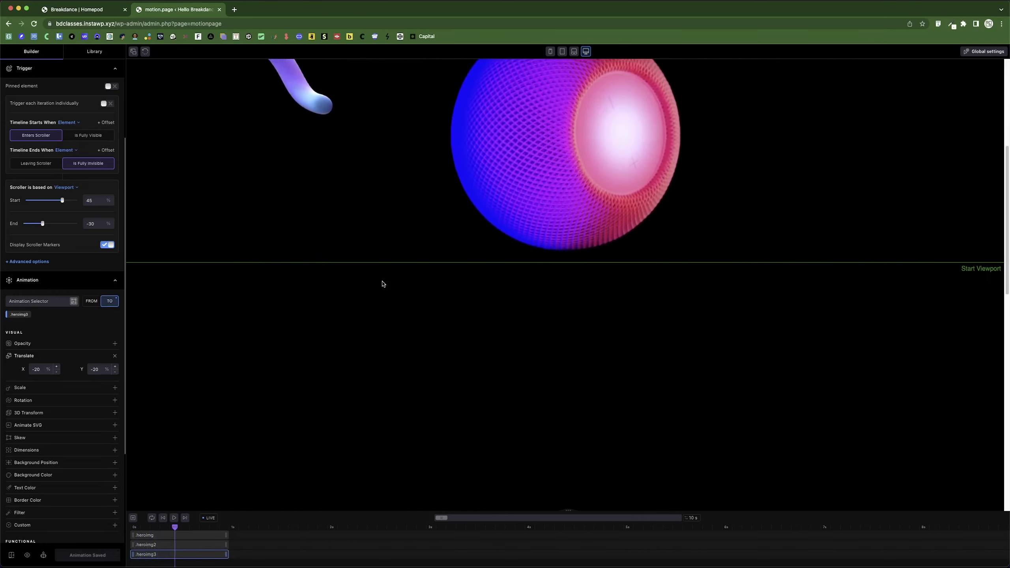
scroll(383, 284, "down", 4)
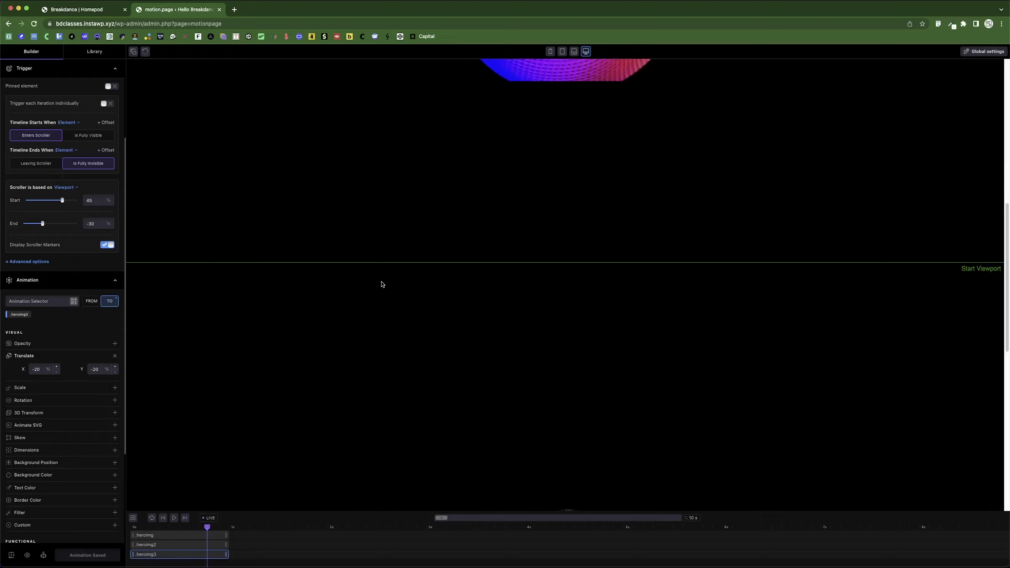
scroll(382, 284, "up", 10)
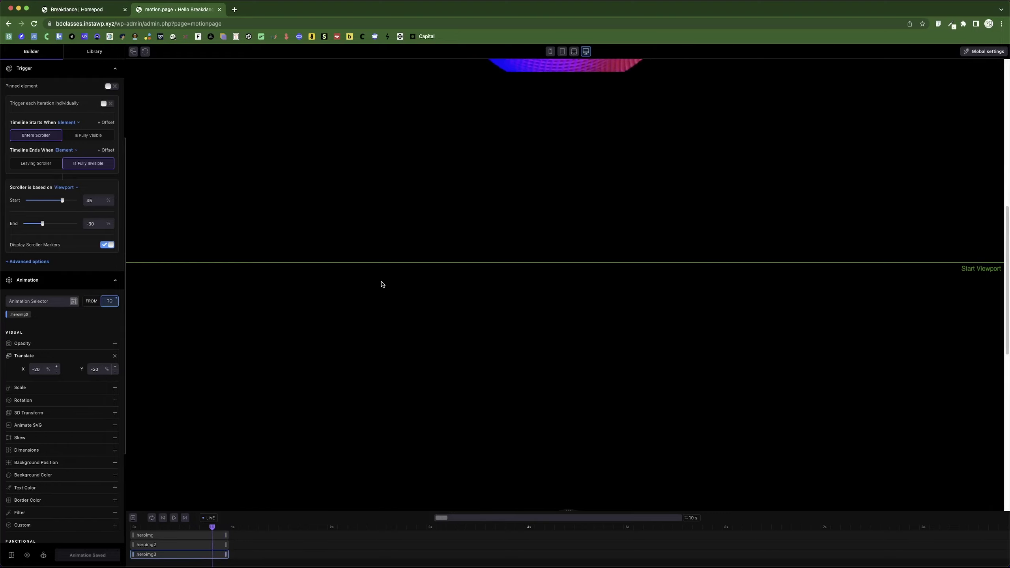
scroll(382, 284, "up", 2)
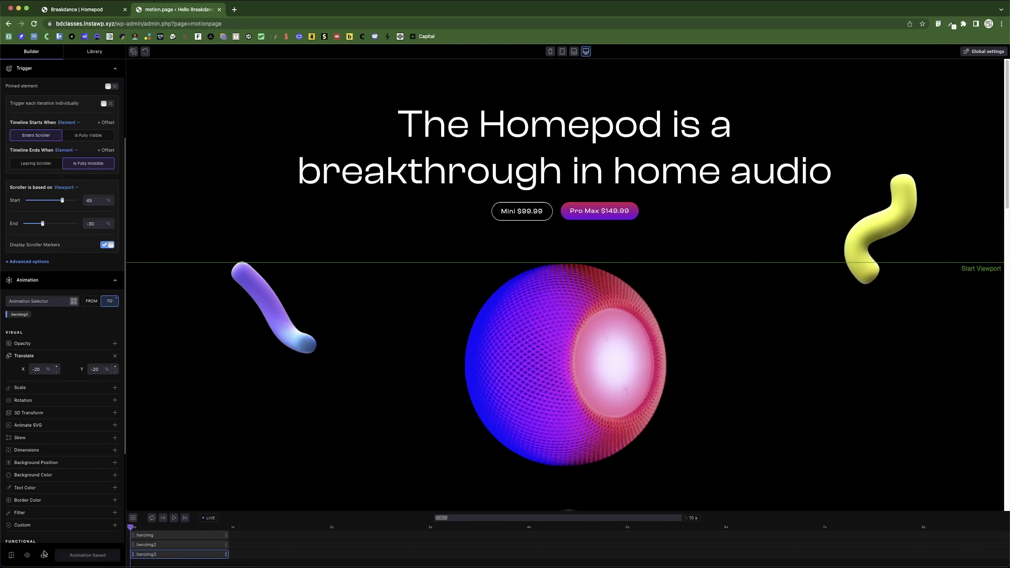
Step: Open the live Homepod page in a new tab and examine the hero animations while scrolling through it
left_click(25, 559)
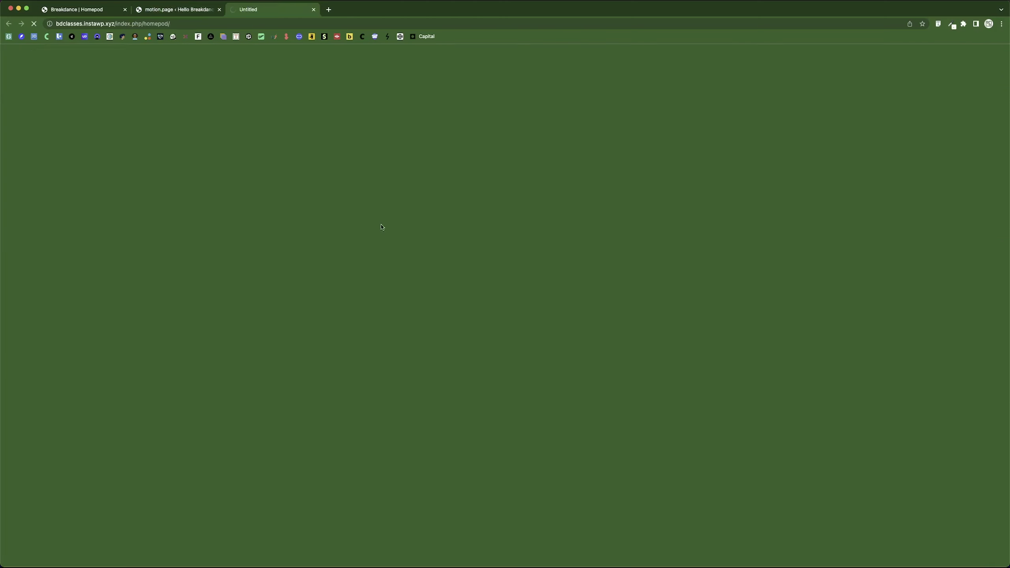
scroll(370, 157, "down", 5)
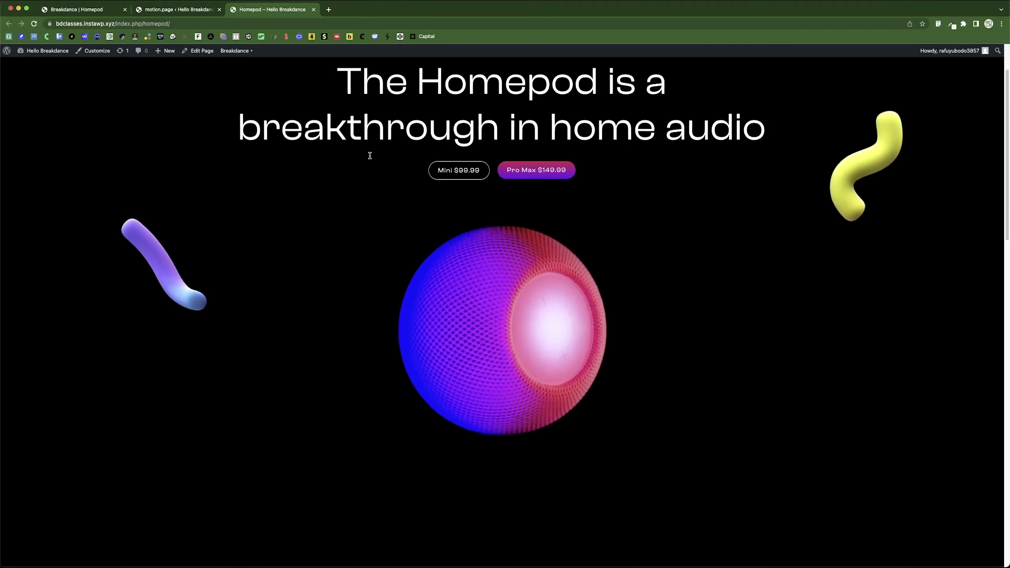
scroll(370, 158, "up", 4)
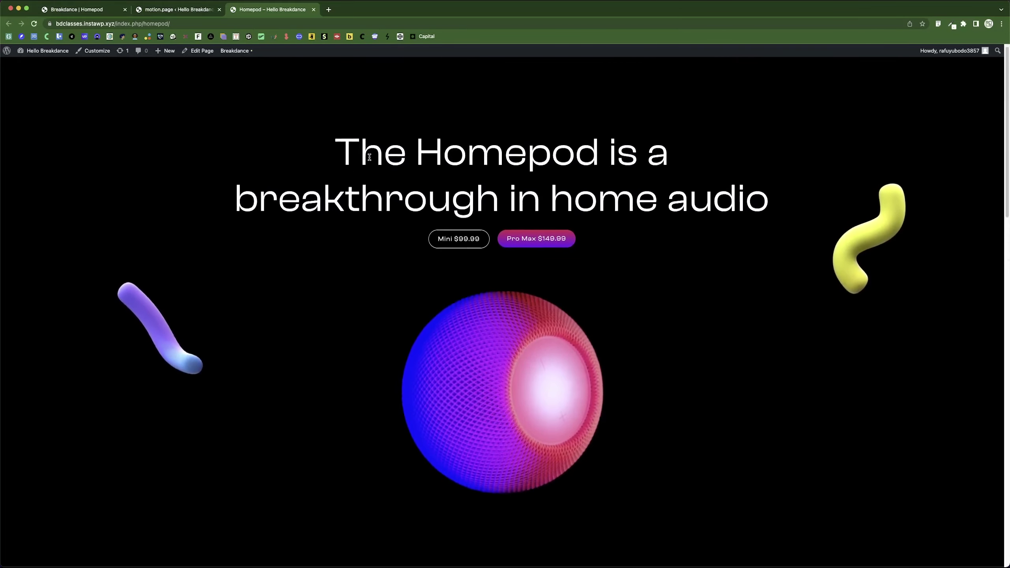
scroll(369, 157, "down", 3)
scroll(370, 157, "down", 5)
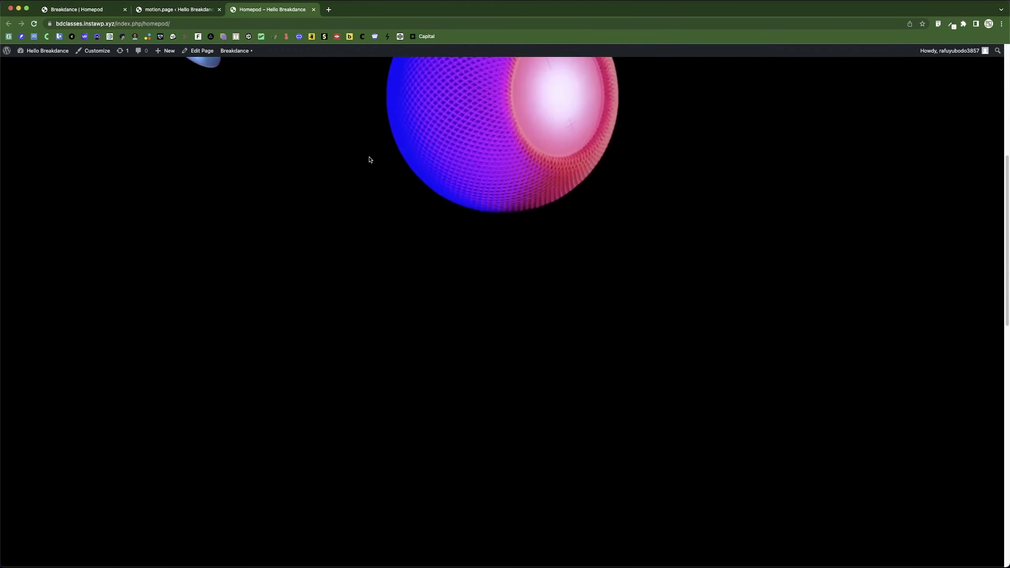
scroll(369, 159, "up", 5)
scroll(370, 160, "up", 3)
scroll(370, 159, "down", 4)
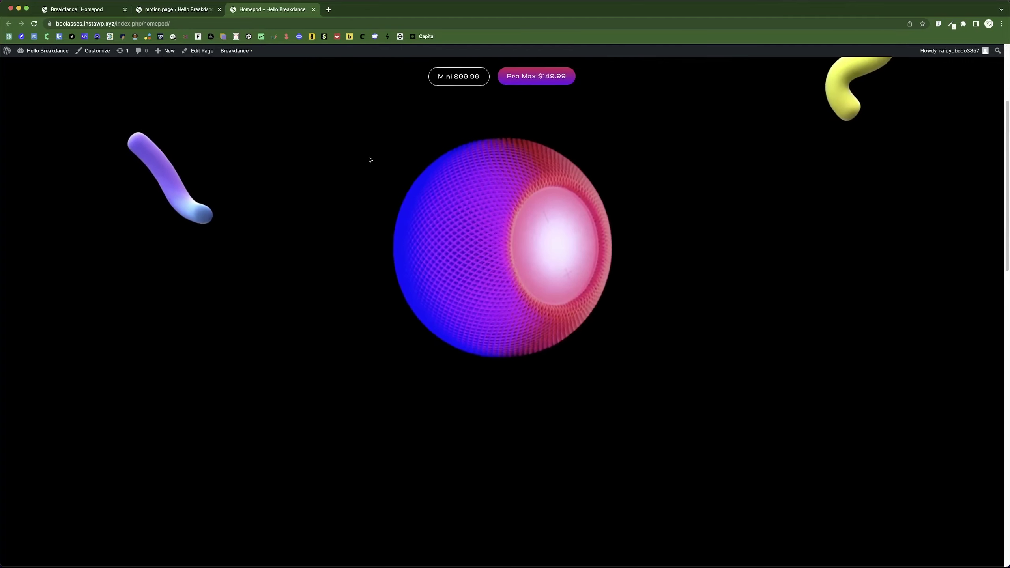
scroll(370, 160, "up", 4)
scroll(370, 159, "down", 6)
scroll(370, 159, "up", 4)
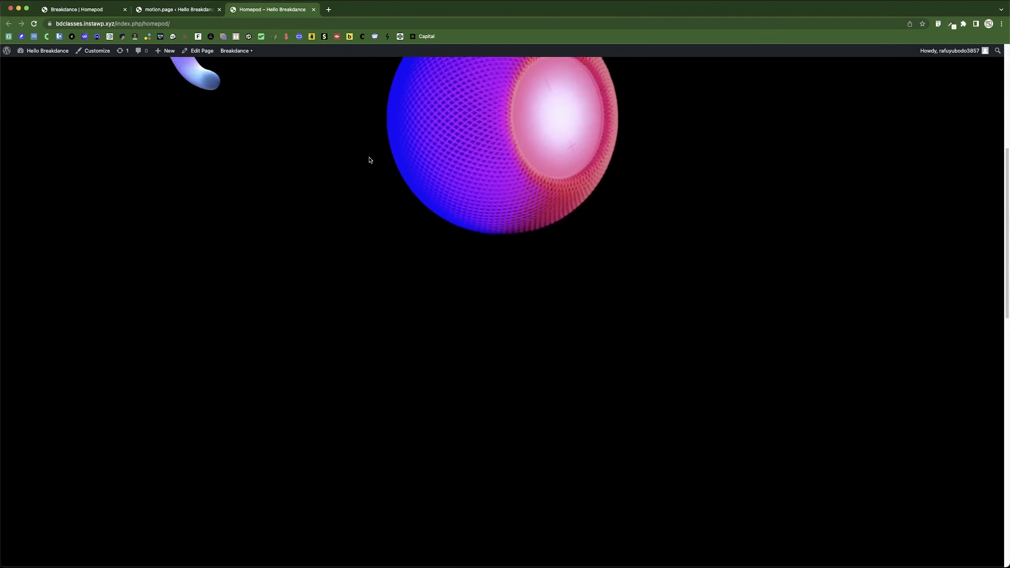
scroll(369, 160, "up", 4)
scroll(369, 159, "down", 3)
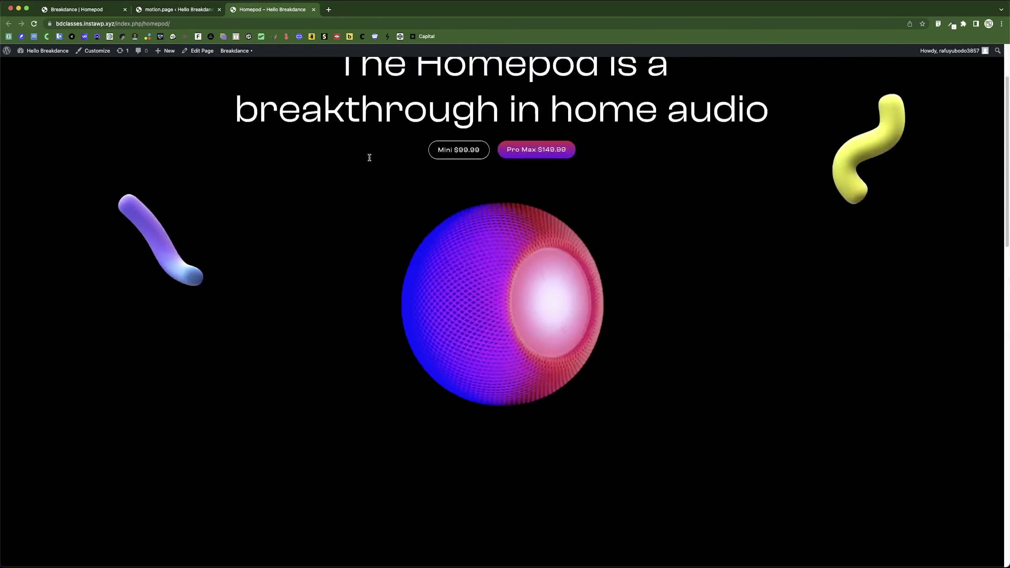
scroll(369, 160, "up", 3)
scroll(370, 159, "down", 5)
scroll(369, 160, "up", 5)
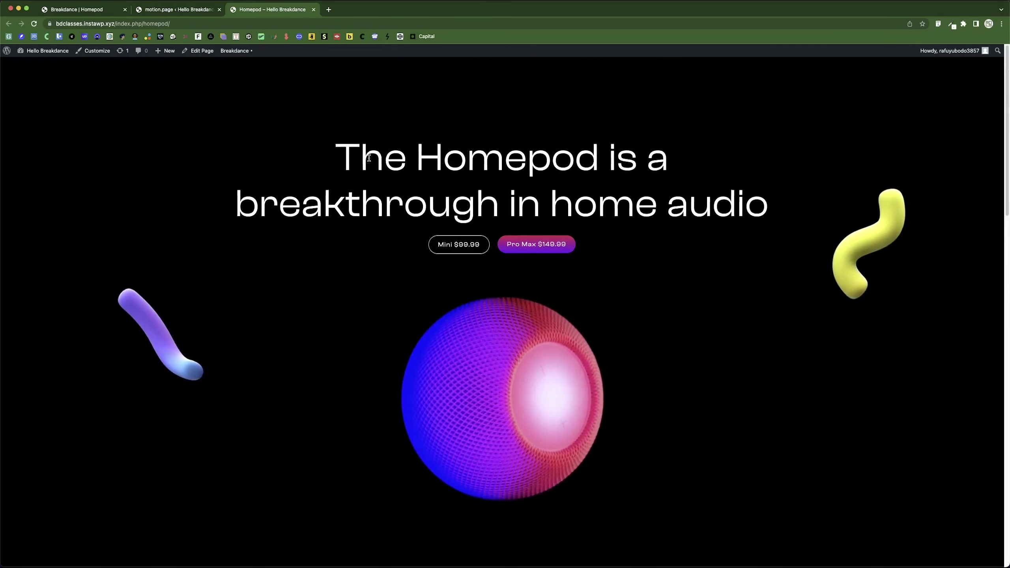